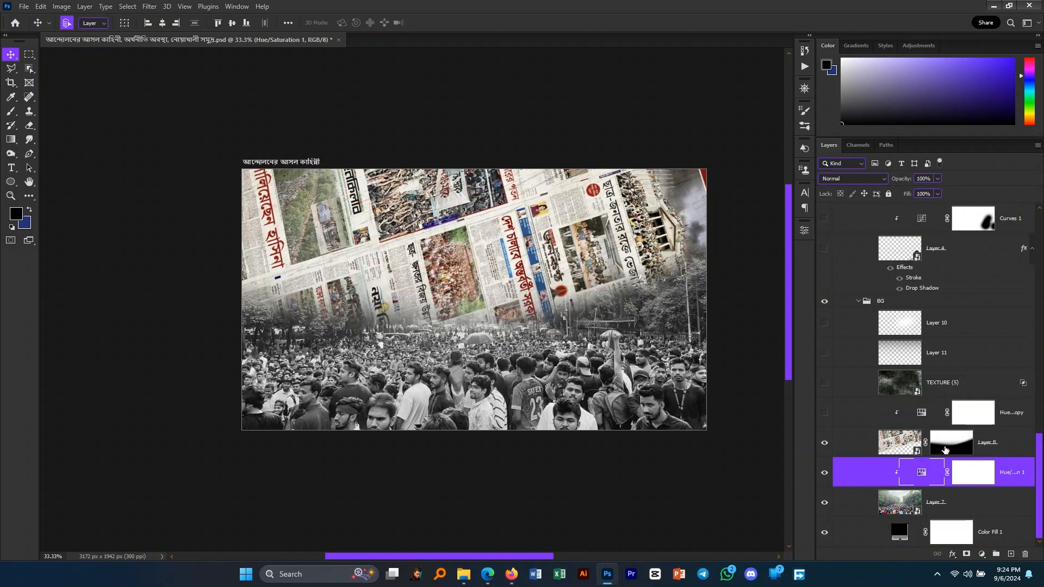
# Step: Compare the newspaper layer with and without its mask, and show its clipped Hue/Saturation copy with saturation at -100
pyautogui.keyDown('shift'); pyautogui.click(945, 450); pyautogui.keyUp('shift')
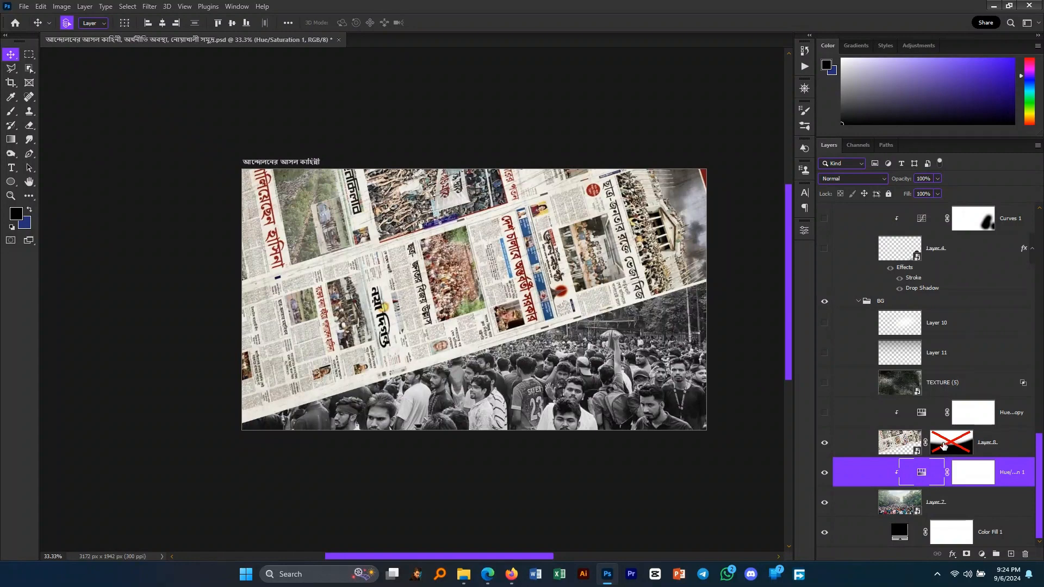
pyautogui.keyDown('shift'); pyautogui.click(945, 447); pyautogui.keyUp('shift')
pyautogui.click(825, 412)
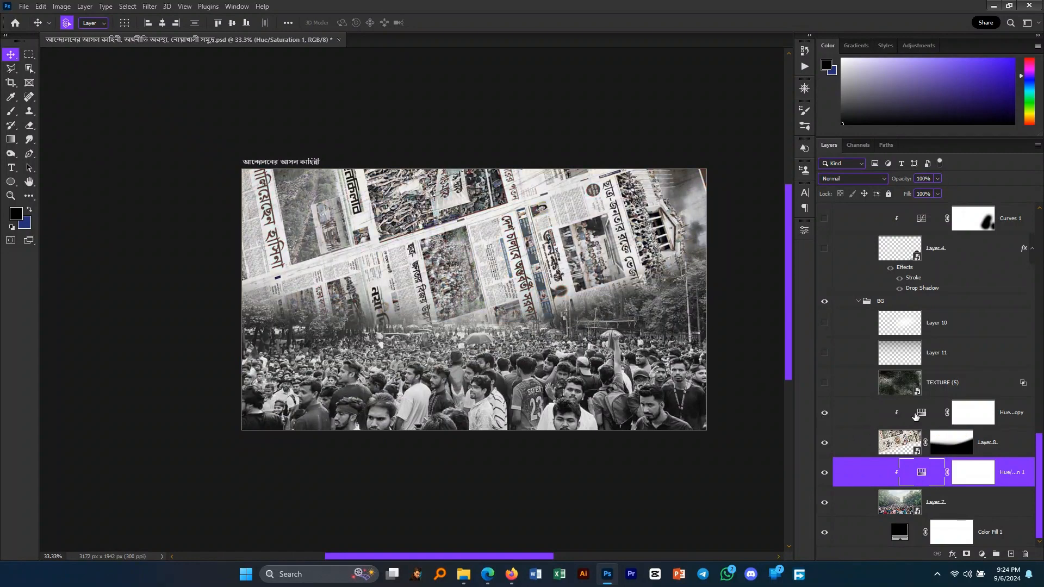
pyautogui.doubleClick(918, 414)
pyautogui.moveTo(657, 325)
pyautogui.mouseDown()
pyautogui.moveTo(700, 325)
pyautogui.moveTo(654, 329)
pyautogui.mouseUp()
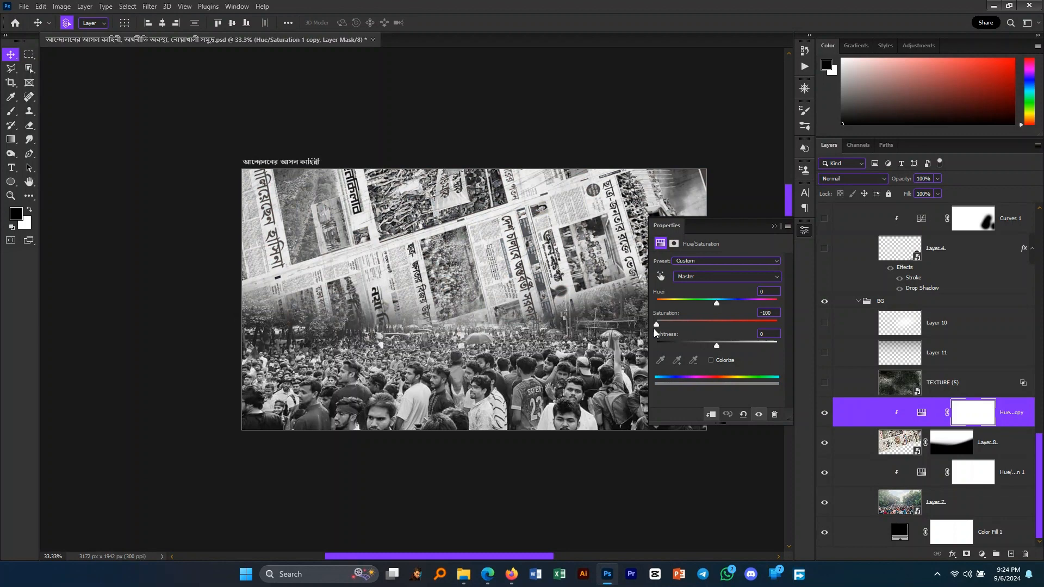
pyautogui.click(805, 231)
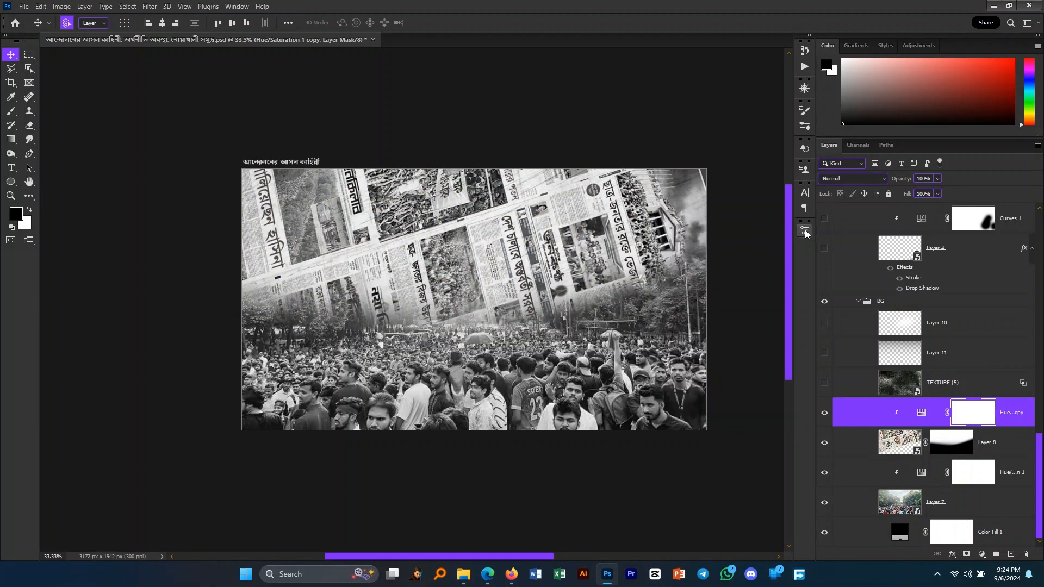
# Step: Show the TEXTURE (5) layer and Layer 11 in the BG group, leaving Layer 11 selected
pyautogui.click(825, 383)
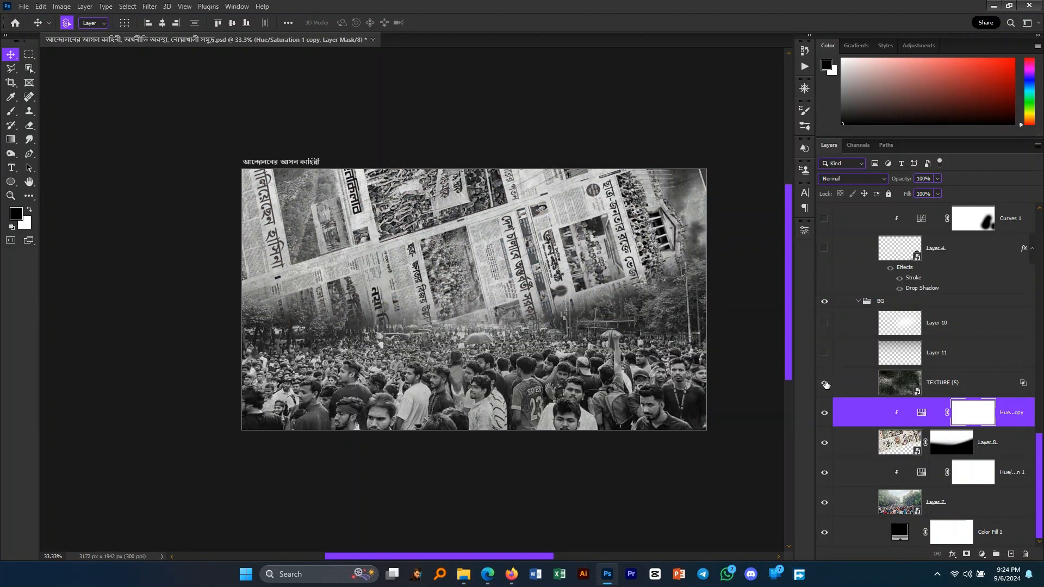
pyautogui.click(883, 386)
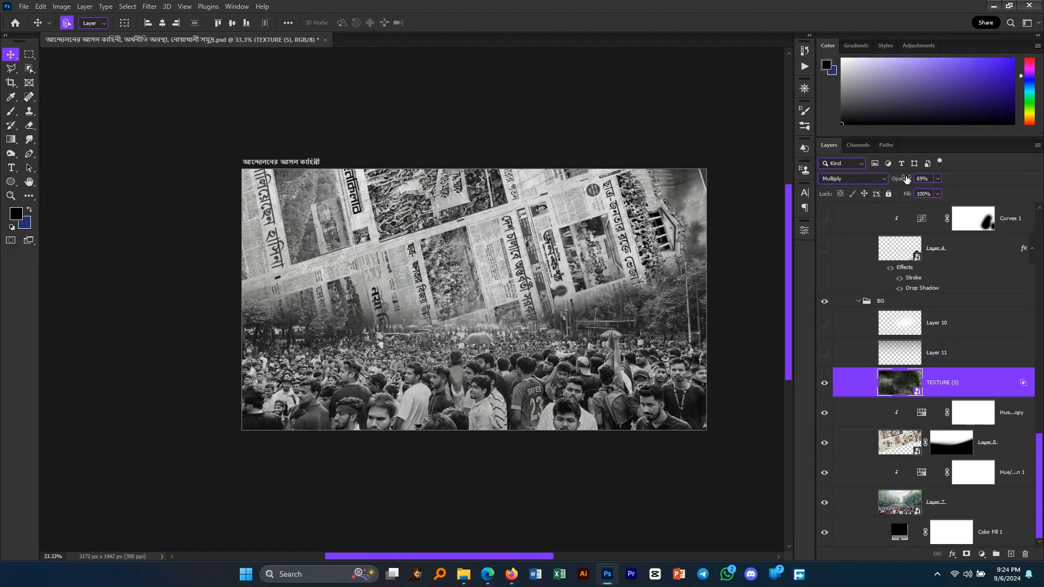
pyautogui.click(825, 353)
pyautogui.click(896, 357)
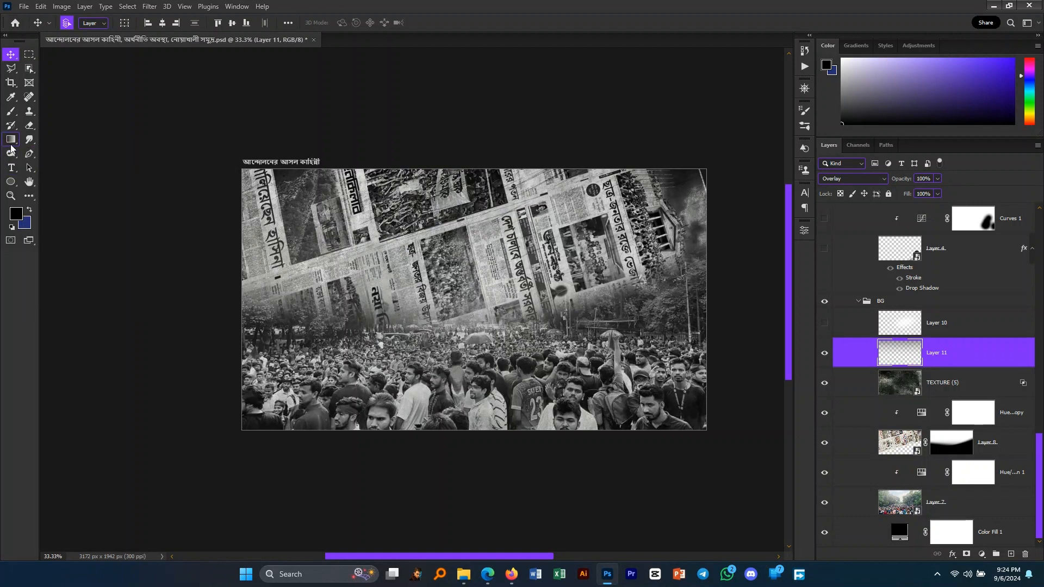
# Step: Try a vertical linear black-to-transparent gradient from above the canvas to its middle on Layer 11, and undo it
pyautogui.click(11, 142)
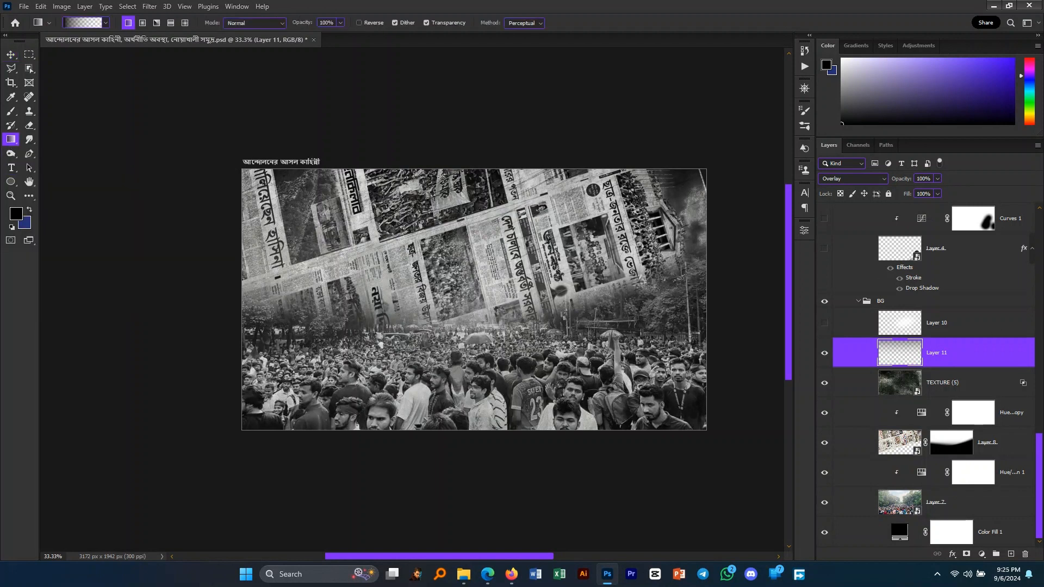
pyautogui.moveTo(496, 124); pyautogui.dragTo(496, 323)
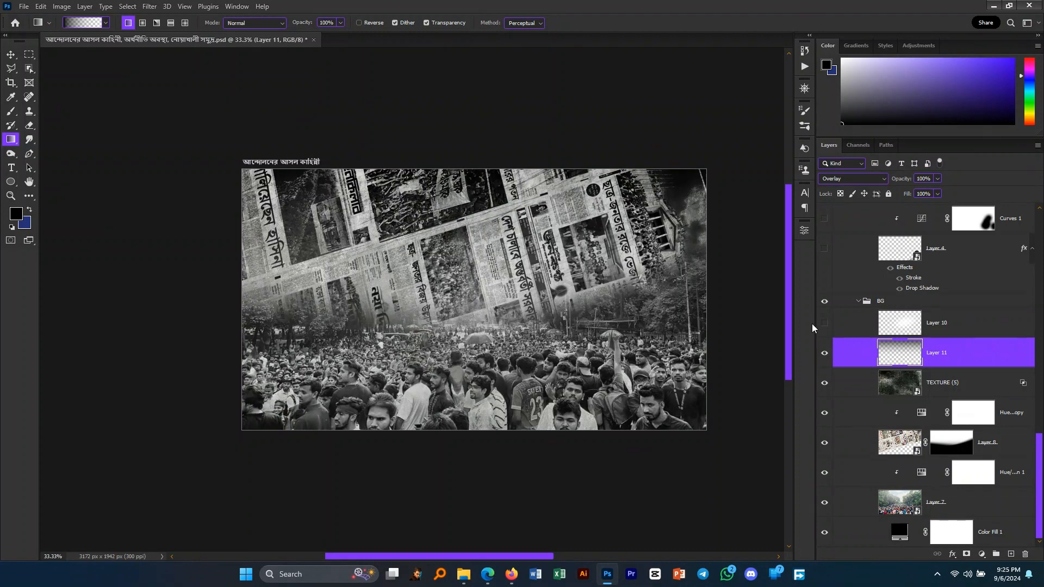
pyautogui.hotkey('ctrl', 'z')
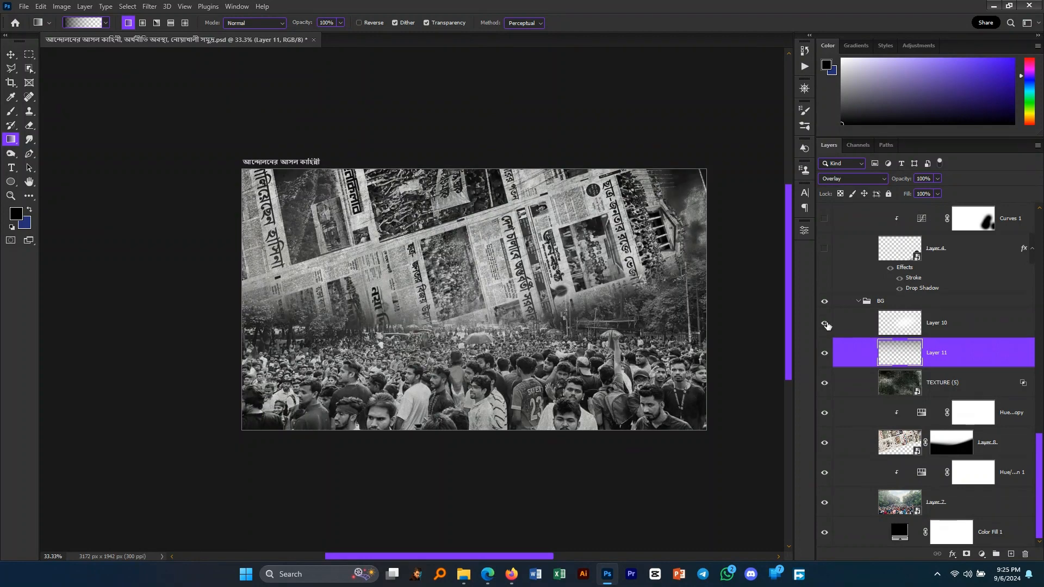
# Step: Show the white glow on Layer 10 and the outlined portrait of the man with glasses
pyautogui.click(826, 323)
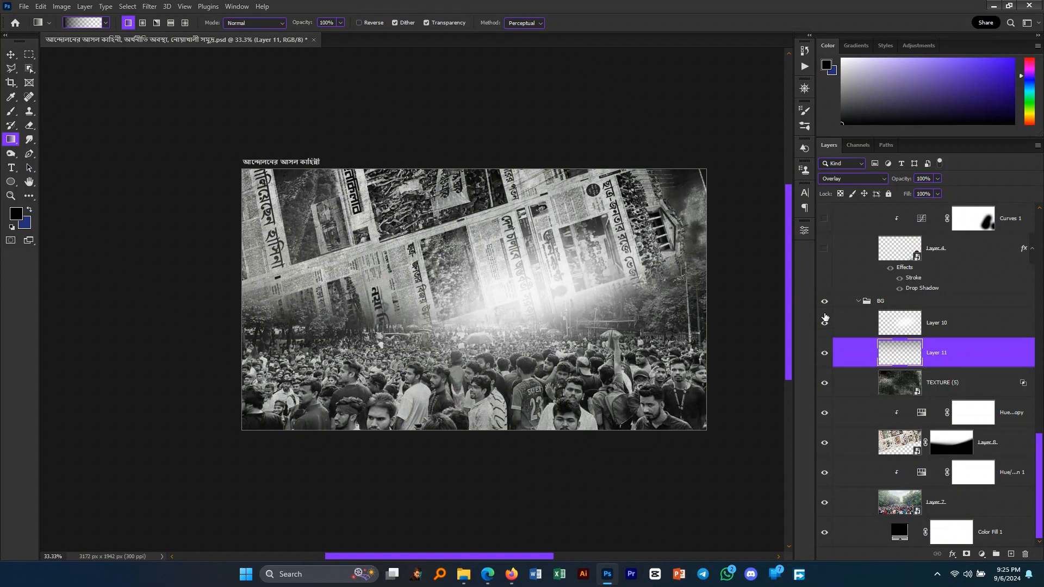
pyautogui.scroll(3, 825, 320)
pyautogui.click(825, 309)
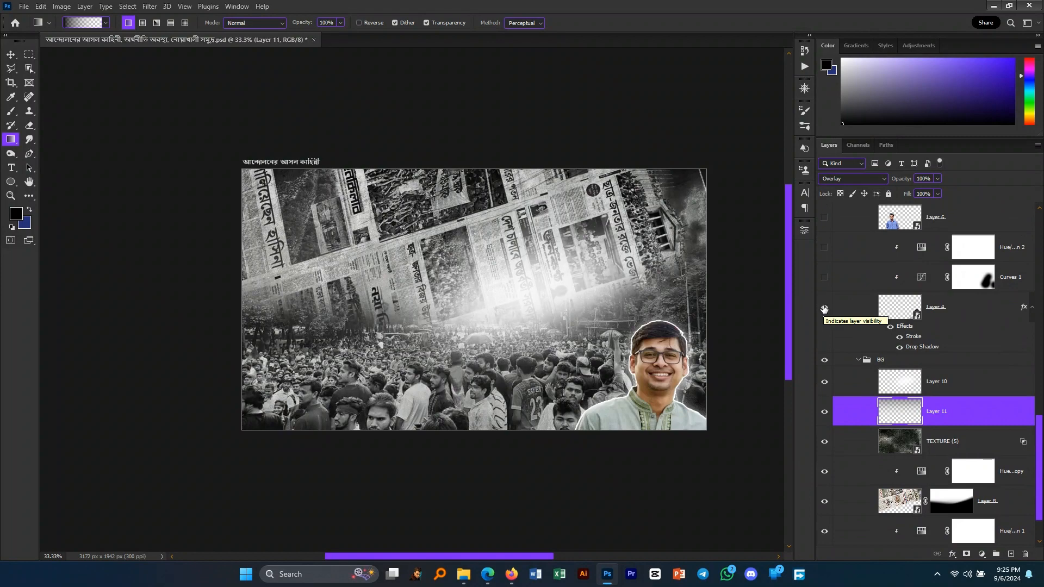
# Step: Show the Curves 1 adjustment on the portrait with glasses and nudge its midtone point slightly down
pyautogui.scroll(3, 825, 309)
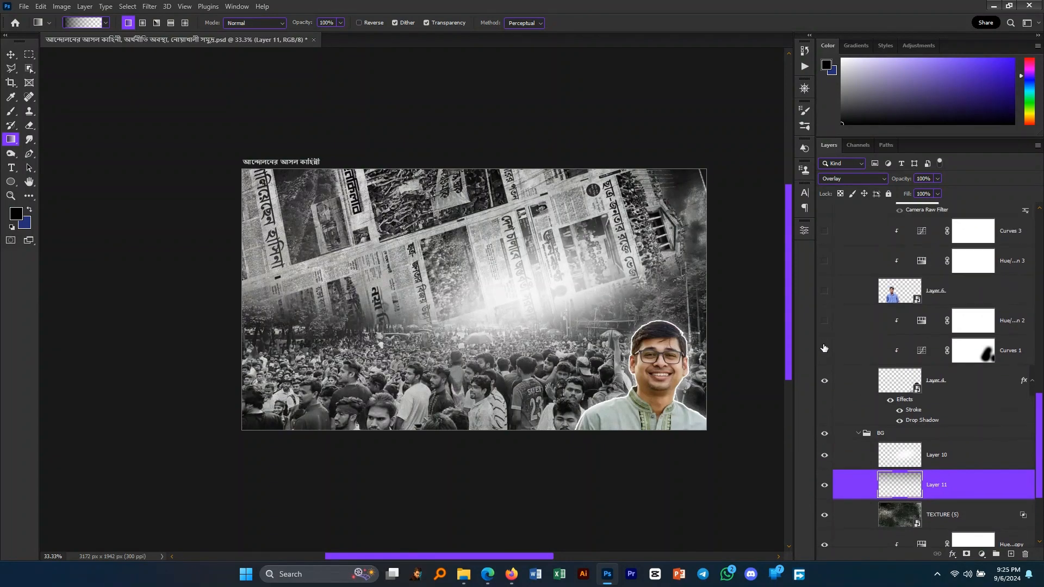
pyautogui.doubleClick(918, 356)
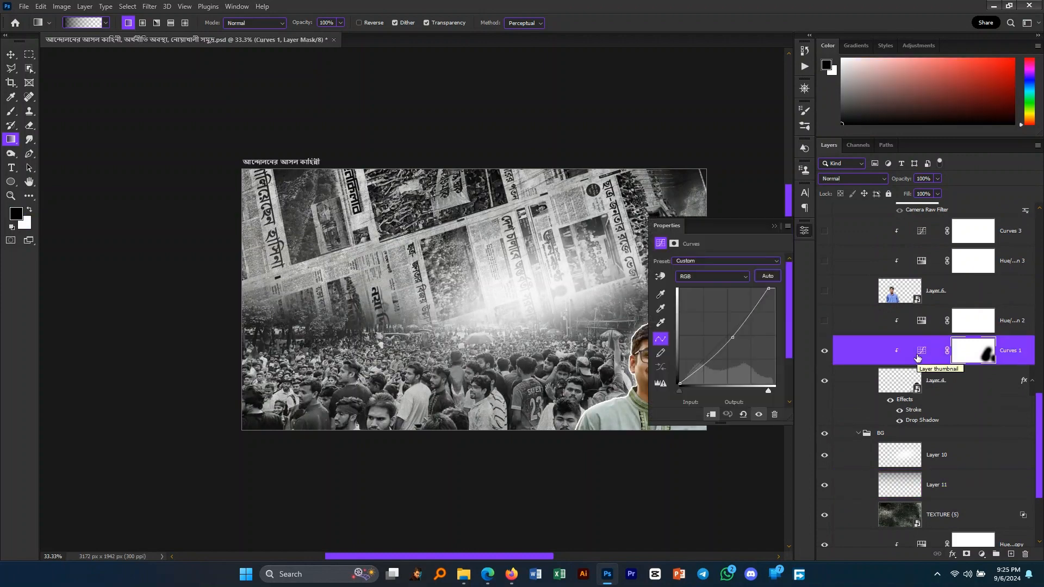
pyautogui.click(733, 337)
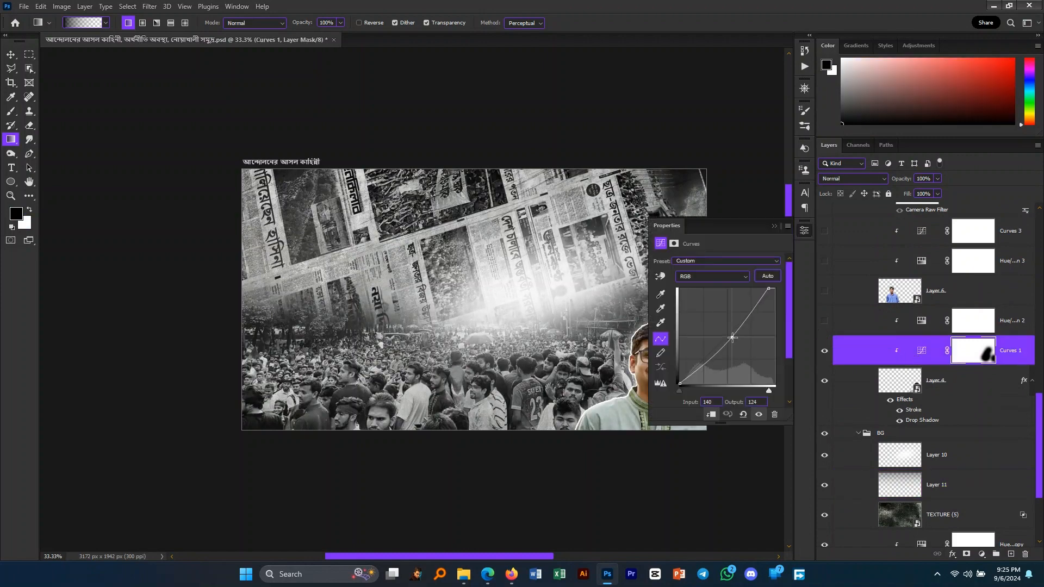
pyautogui.moveTo(733, 337); pyautogui.dragTo(732, 341)
pyautogui.click(804, 231)
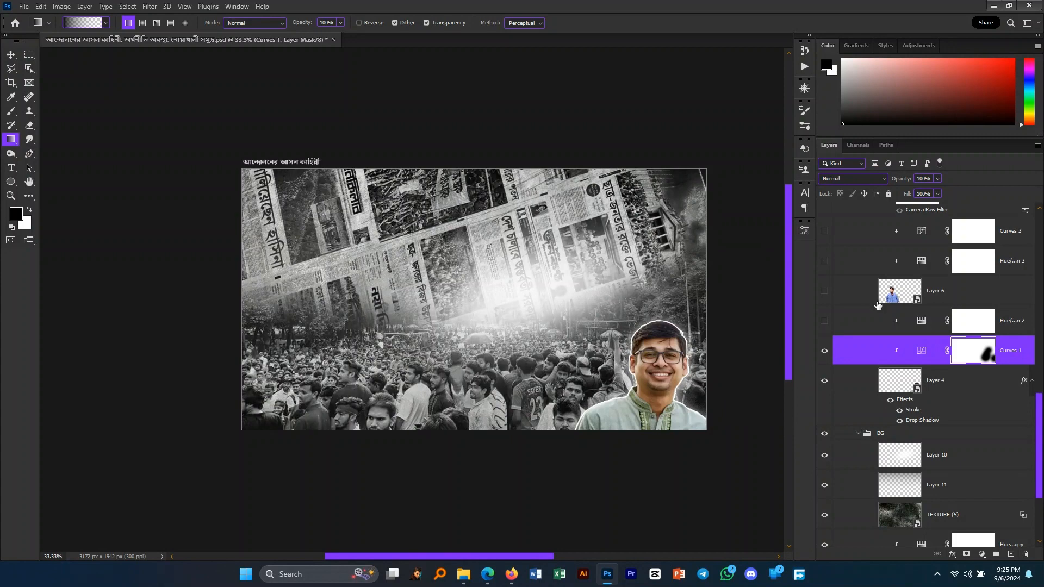
# Step: Show the Hue/Saturation 2 adjustment on the portrait with glasses and review its saturation setting against a close-up of the face
pyautogui.click(825, 322)
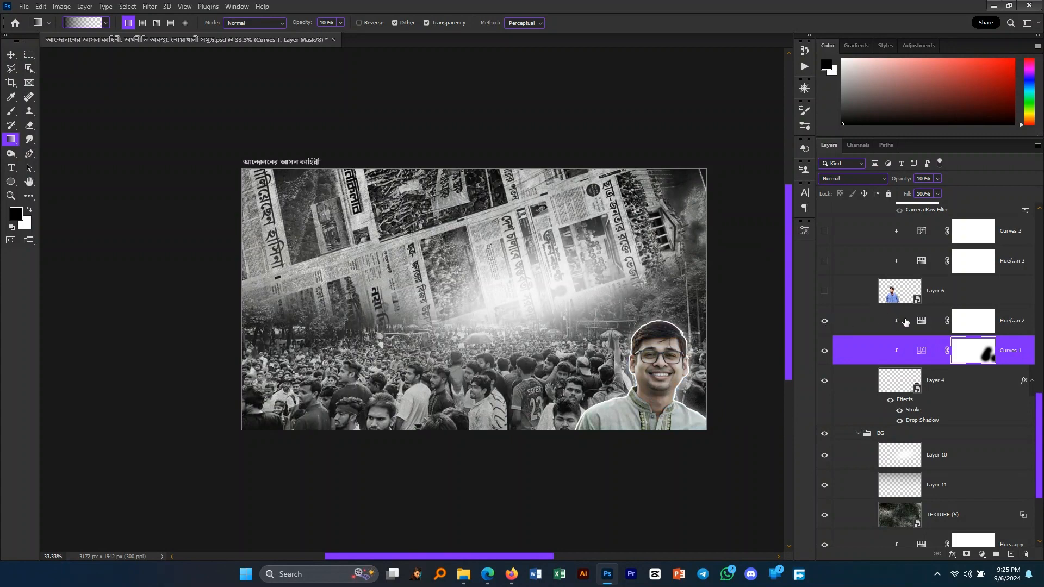
pyautogui.doubleClick(924, 321)
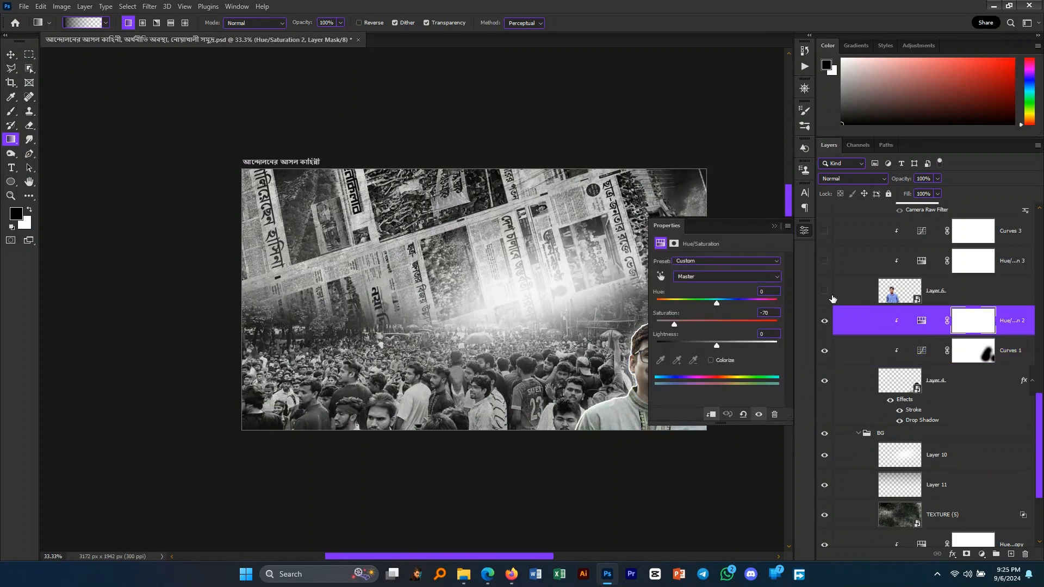
pyautogui.moveTo(582, 277); pyautogui.dragTo(418, 277)
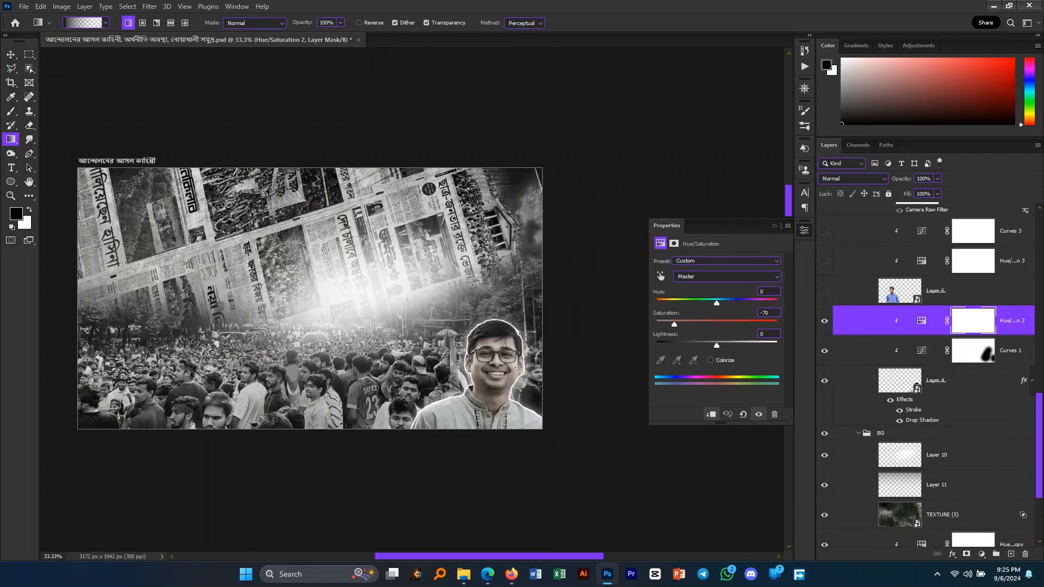
pyautogui.scroll(2, 496, 383)
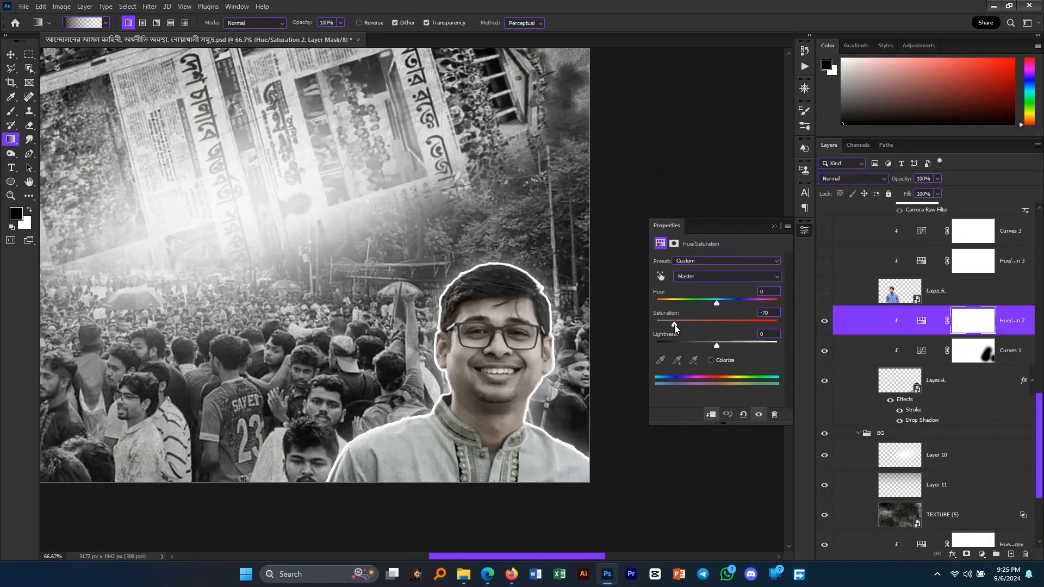
pyautogui.click(809, 232)
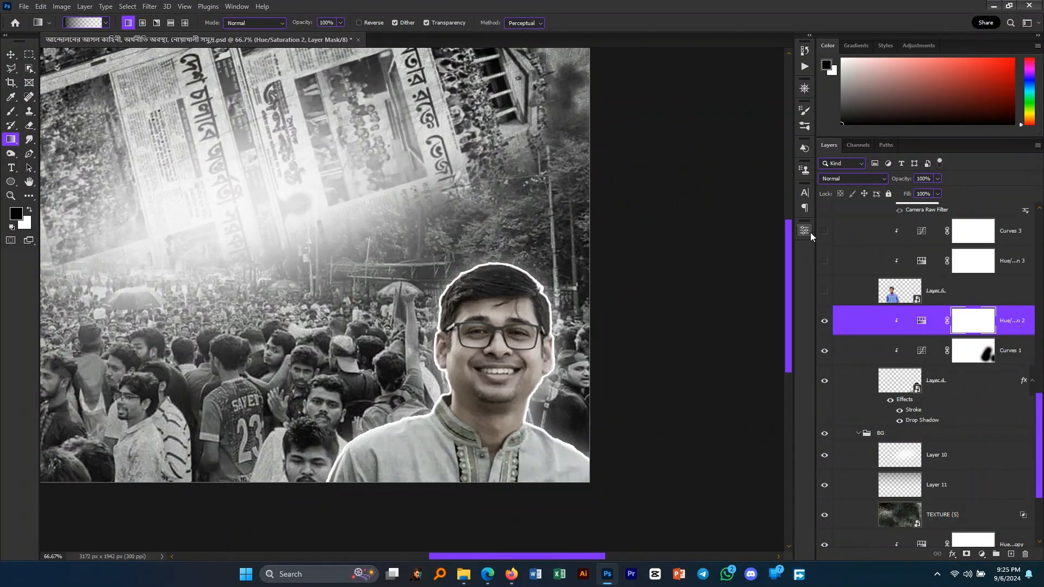
# Step: Show the blue-shirted man's layer and the Hue/Saturation 3 adjustment clipped to it
pyautogui.moveTo(409, 308); pyautogui.dragTo(725, 296)
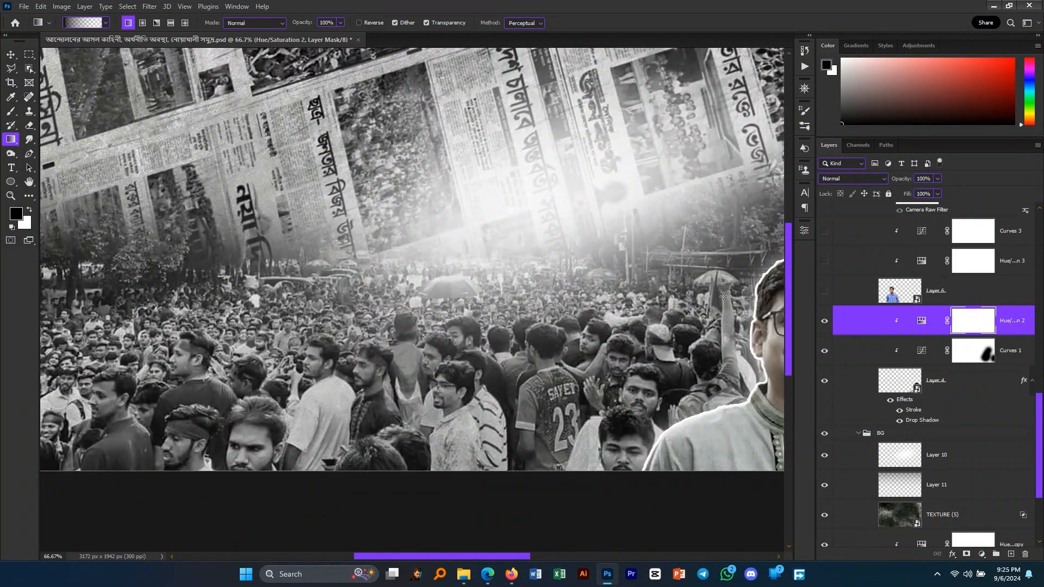
pyautogui.press('z')
pyautogui.keyDown('alt'); pyautogui.click(526, 276); pyautogui.keyUp('alt')
pyautogui.keyDown('alt'); pyautogui.click(526, 276); pyautogui.keyUp('alt')
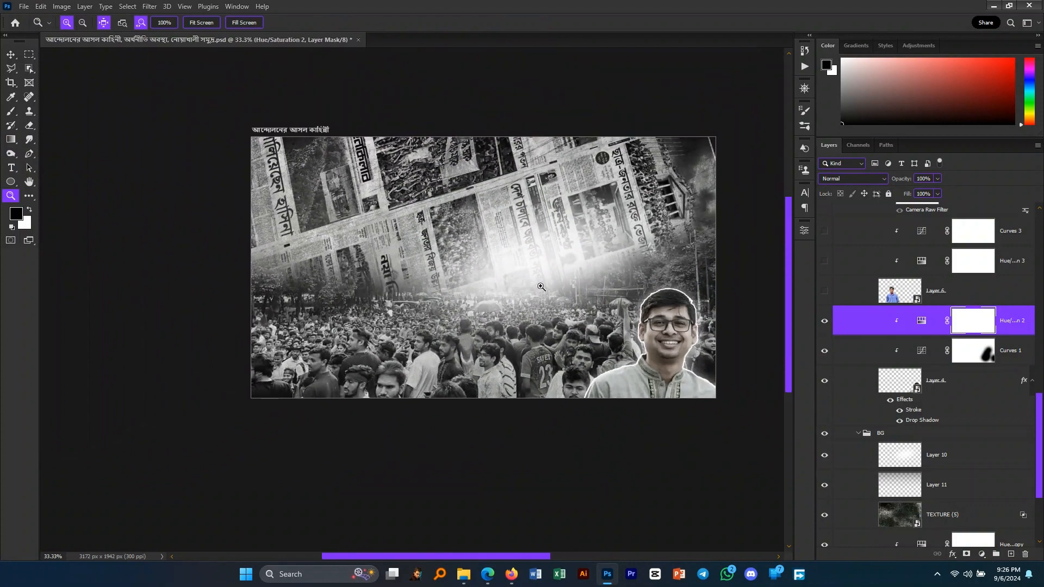
pyautogui.click(824, 291)
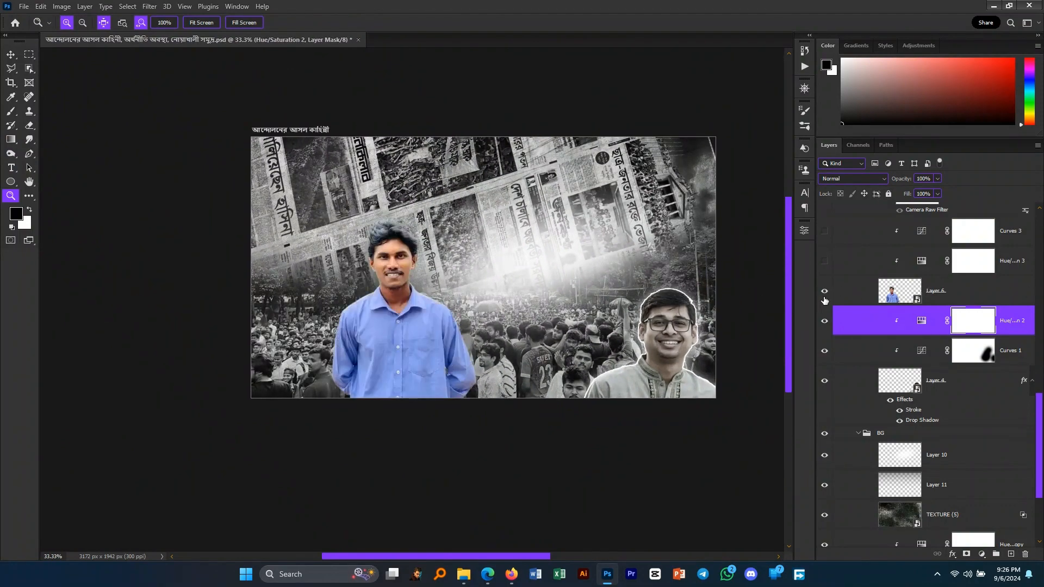
pyautogui.scroll(2, 824, 304)
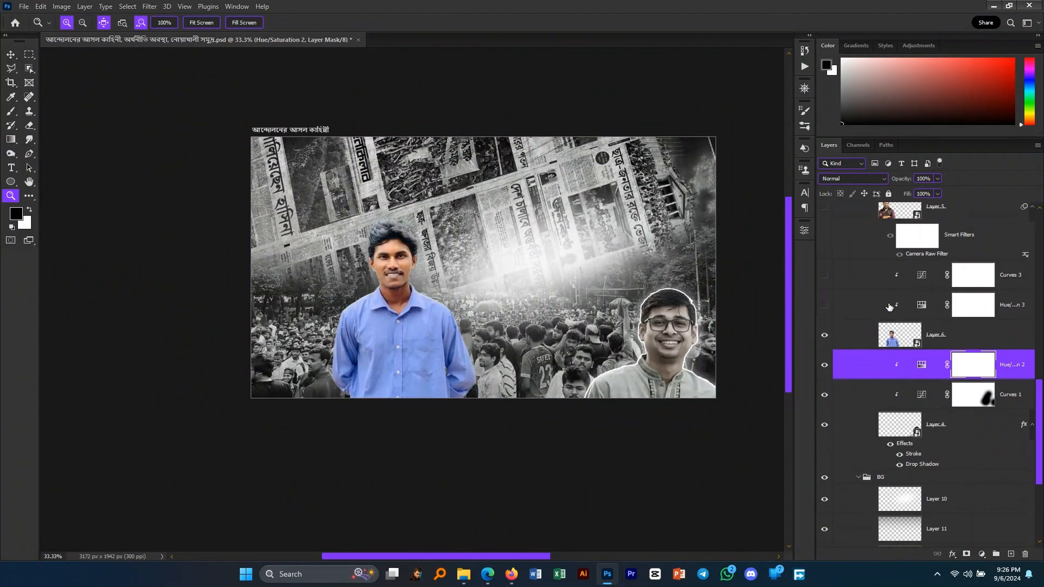
pyautogui.click(825, 305)
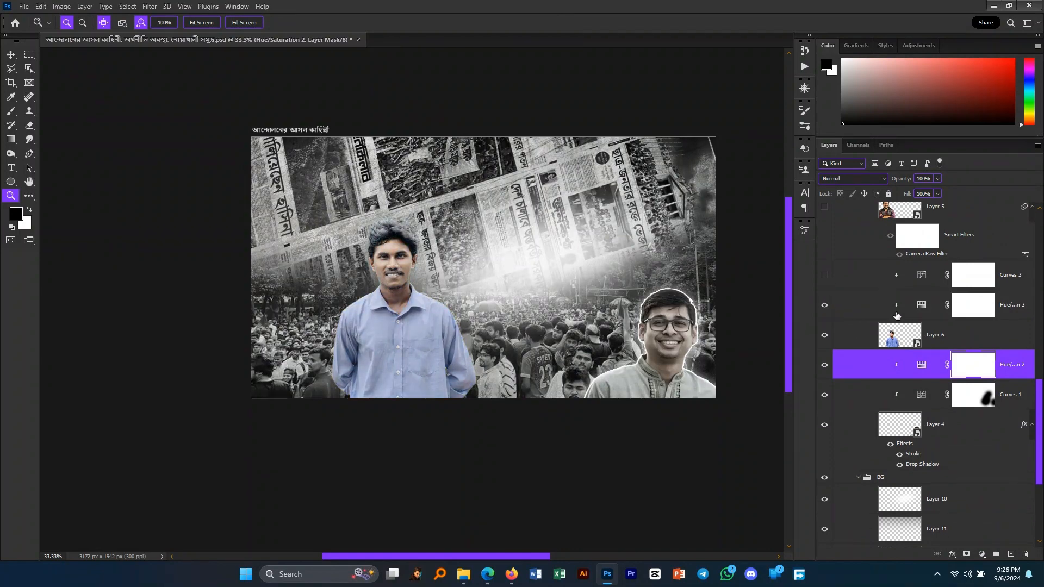
# Step: Show the Curves 3 adjustment on the blue-shirted man and review the midtone point of its RGB curve
pyautogui.scroll(2, 828, 284)
pyautogui.click(825, 349)
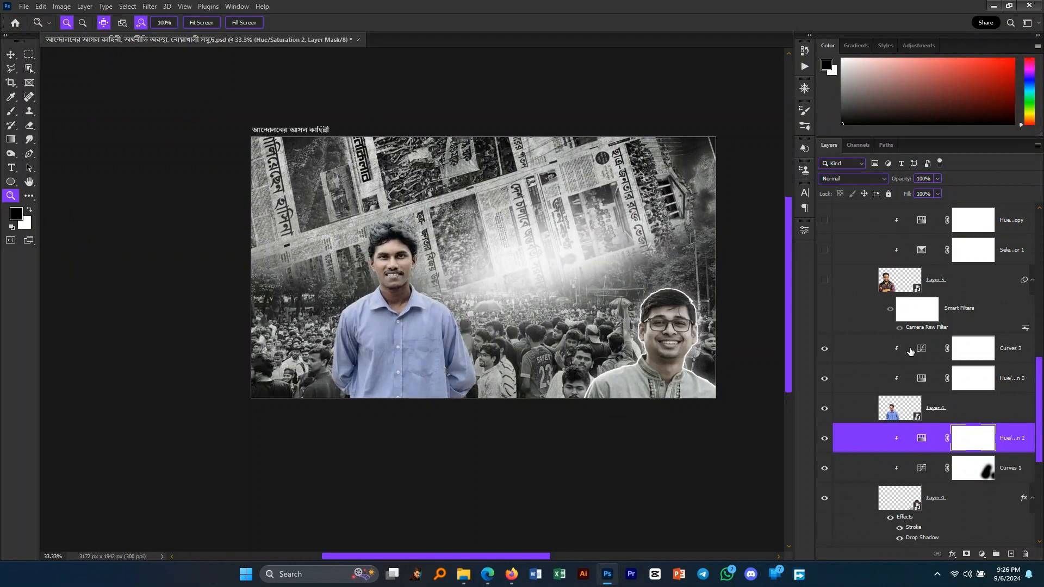
pyautogui.doubleClick(922, 349)
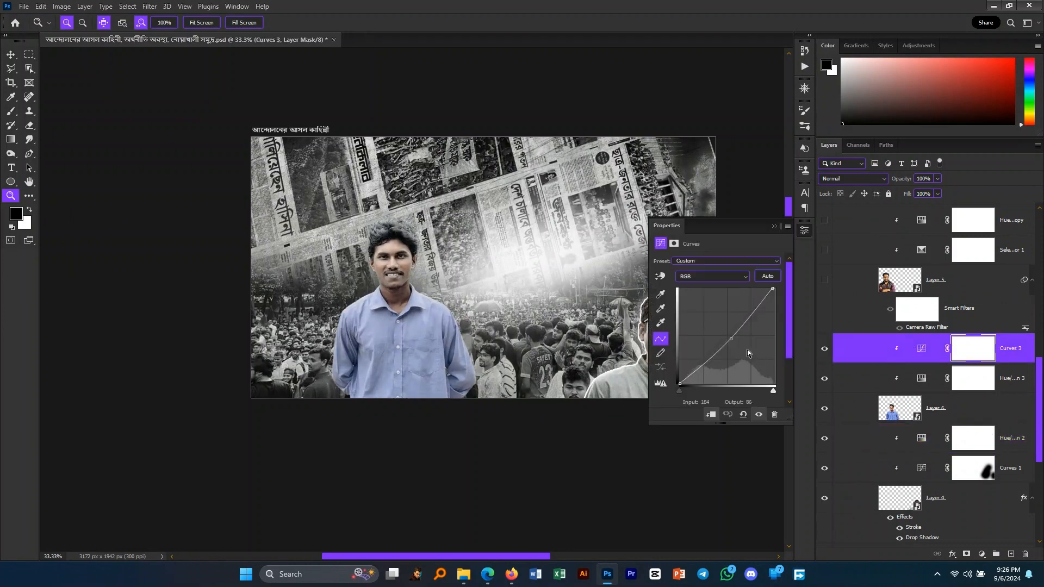
pyautogui.moveTo(732, 345); pyautogui.dragTo(732, 341)
# Step: Show Layer 5 with the man in the vest and close the Curves 3 settings
pyautogui.scroll(2, 875, 336)
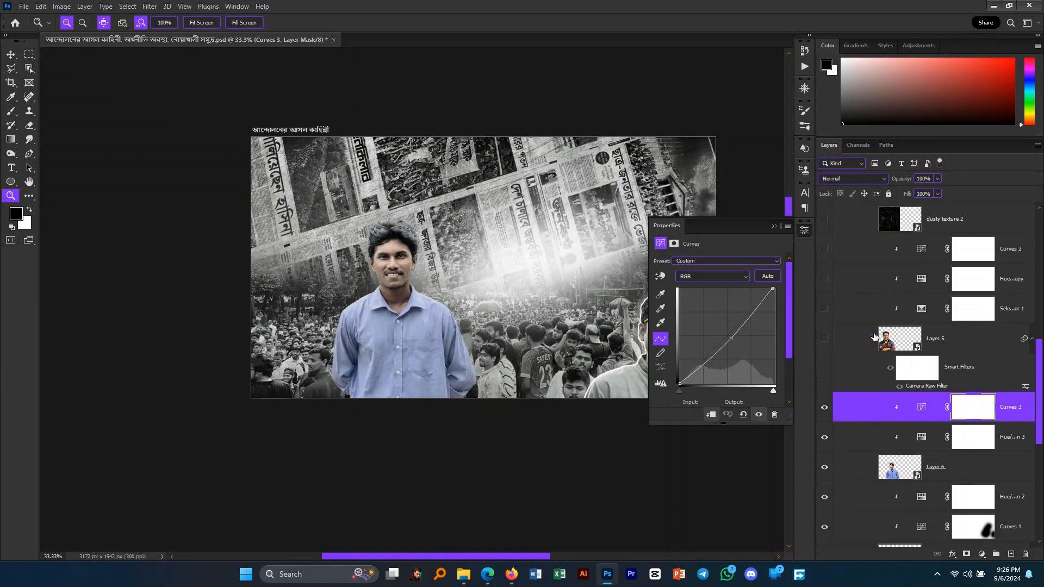
pyautogui.click(824, 341)
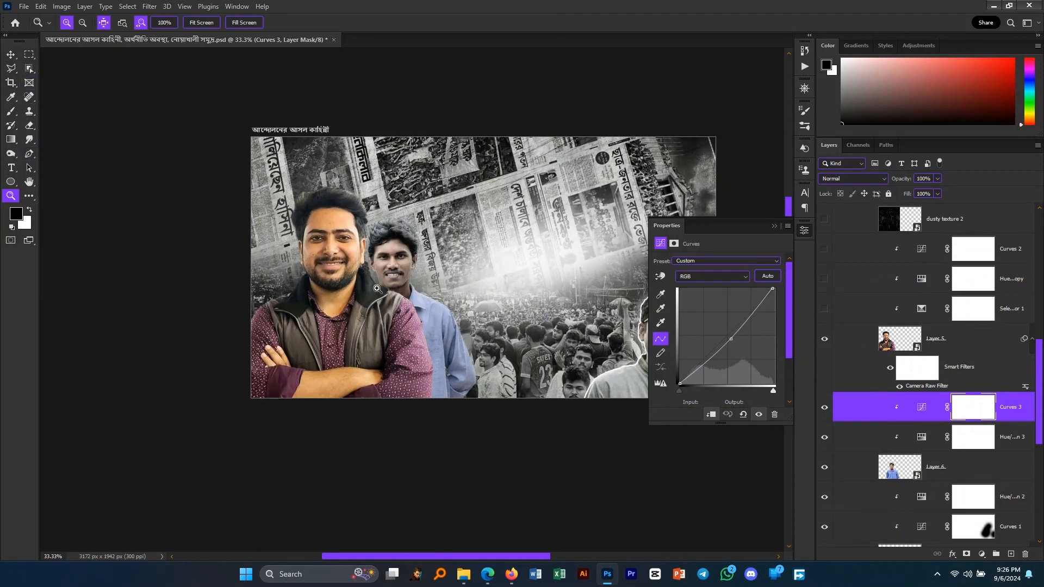
pyautogui.scroll(2, 860, 373)
pyautogui.click(804, 230)
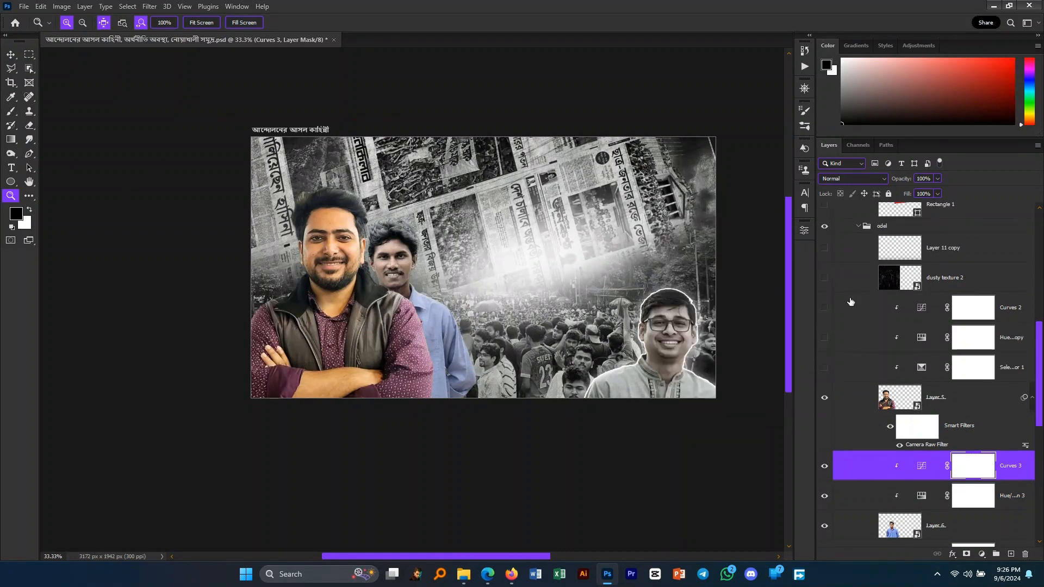
# Step: Show the Selective Color 1 adjustment on the man in the vest and review its Reds settings
pyautogui.click(824, 369)
pyautogui.doubleClick(922, 368)
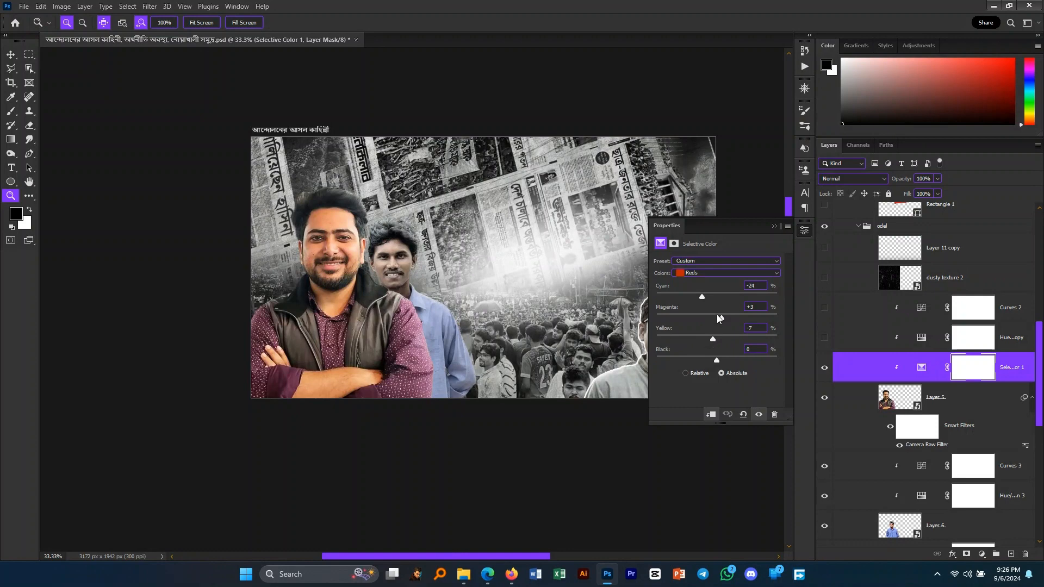
pyautogui.moveTo(717, 317); pyautogui.dragTo(708, 319)
pyautogui.click(805, 230)
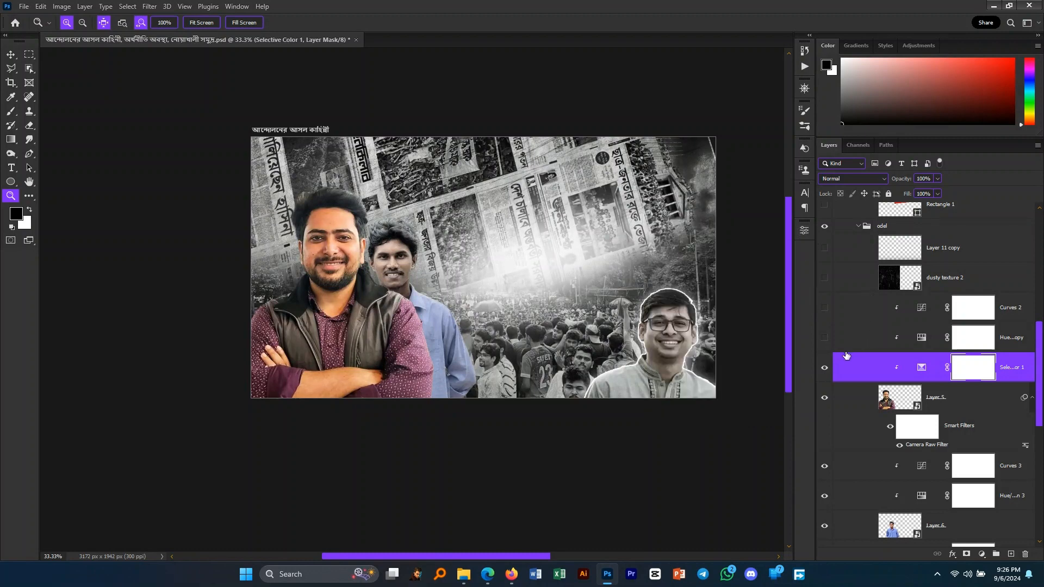
# Step: Show the Hue/Saturation 3 copy adjustment on the man in the vest and review its Master saturation
pyautogui.scroll(1, 846, 355)
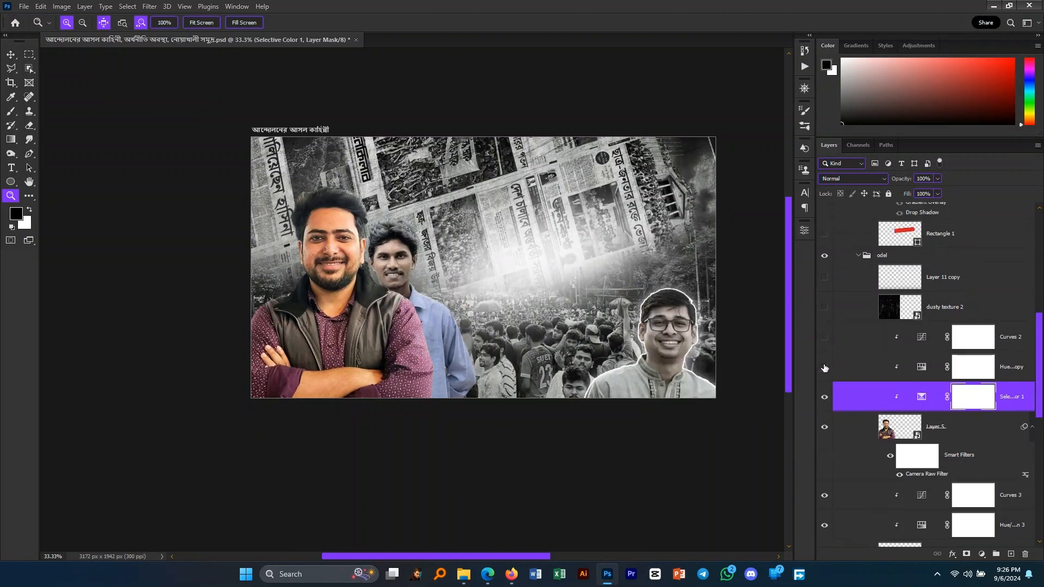
pyautogui.click(912, 371)
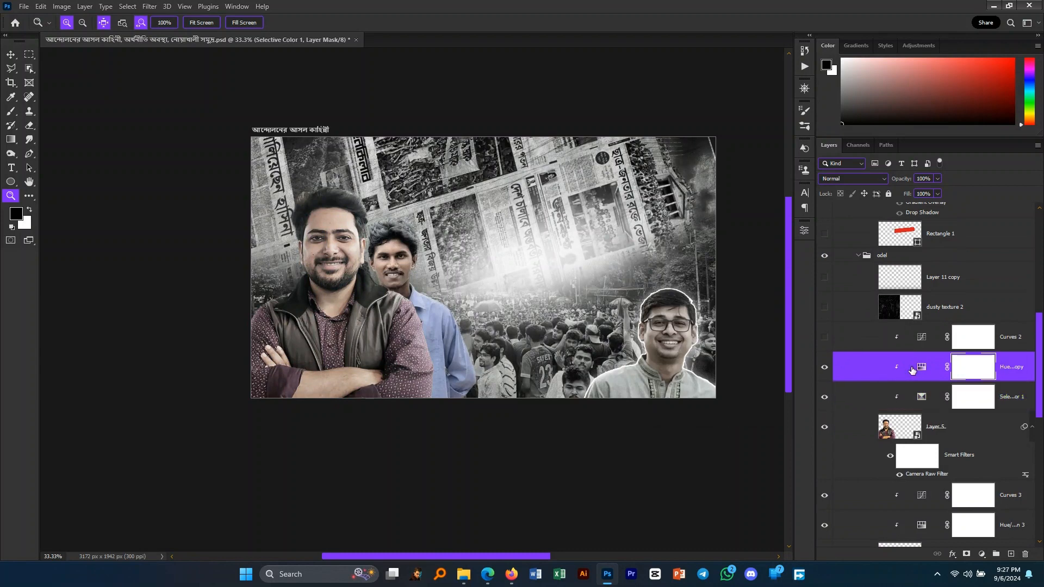
pyautogui.doubleClick(912, 370)
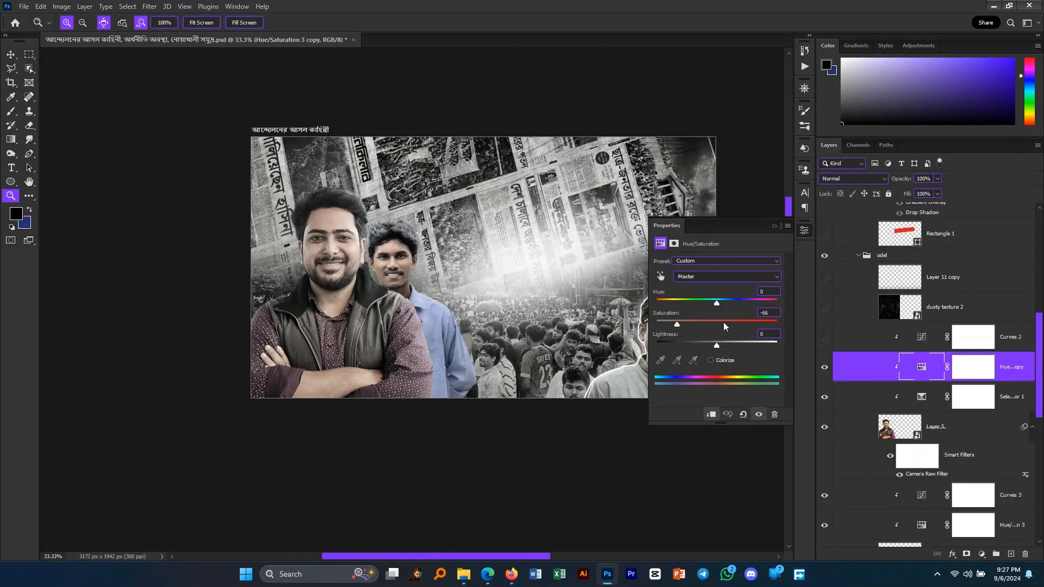
pyautogui.click(805, 232)
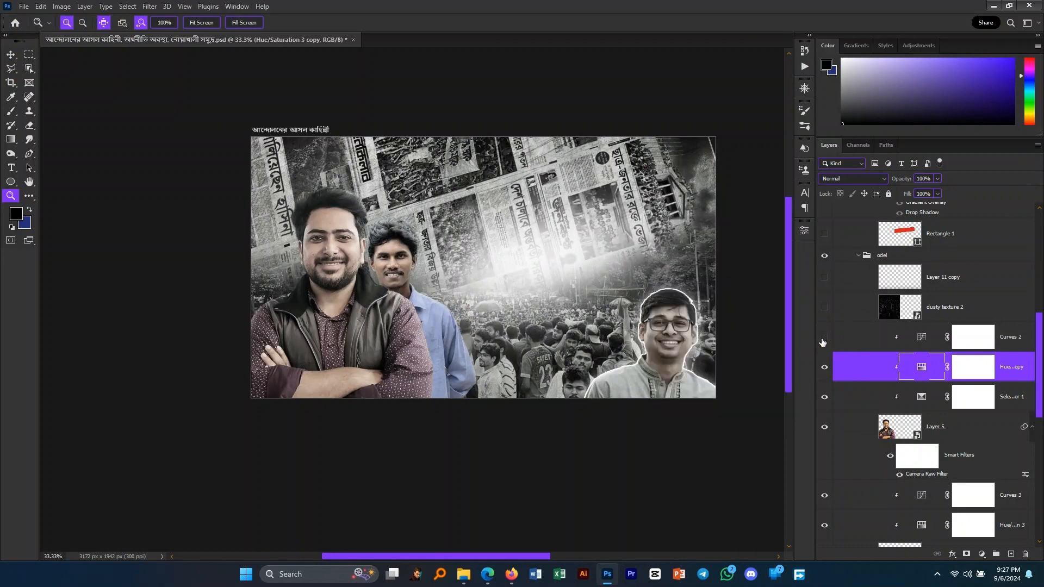
# Step: Show the Curves 2 adjustment on the man in the vest, try moving its RGB white point to input 168, and undo that move
pyautogui.click(824, 337)
pyautogui.doubleClick(915, 339)
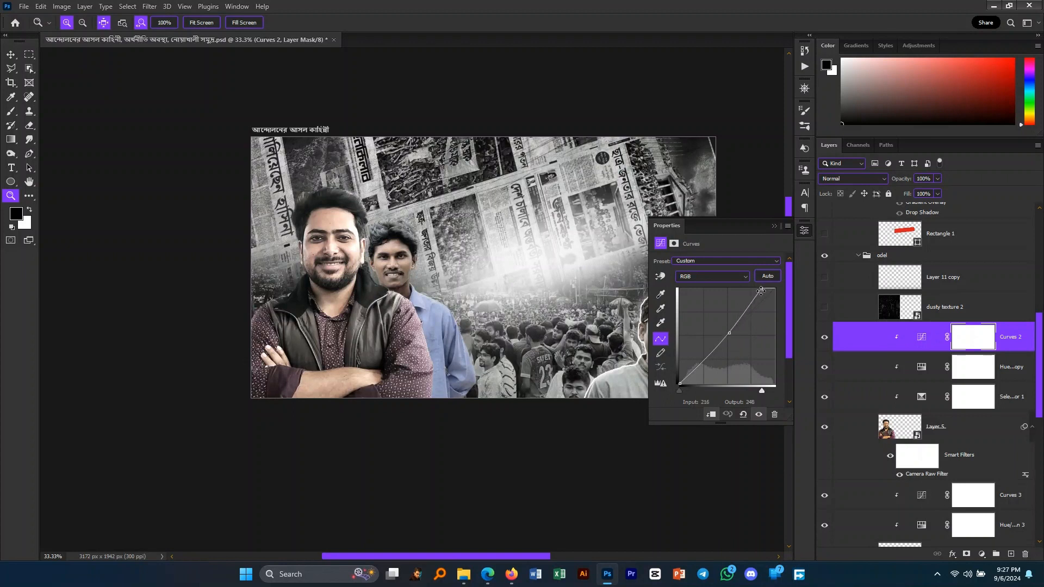
pyautogui.moveTo(762, 289); pyautogui.dragTo(743, 284)
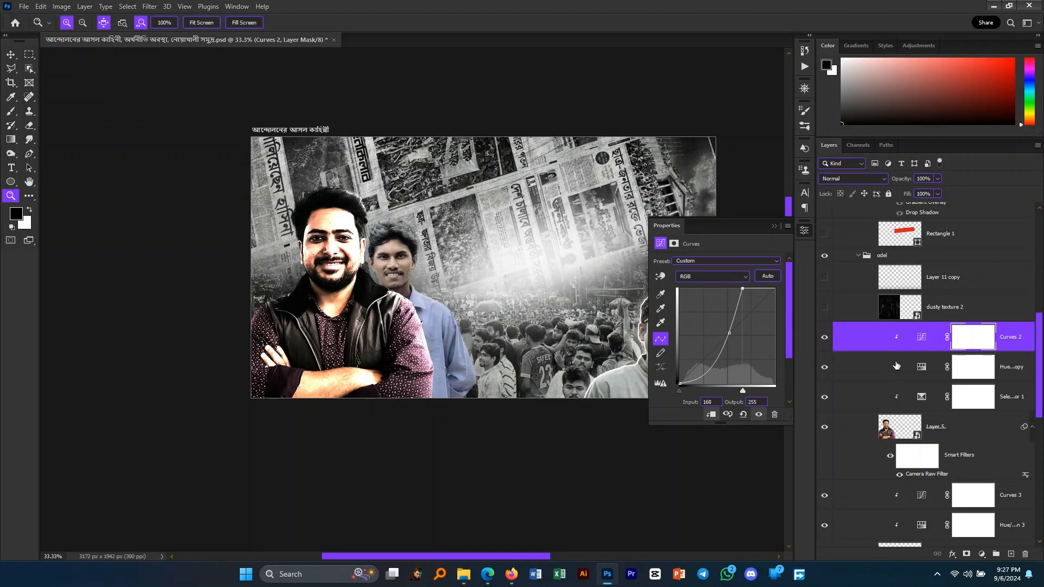
pyautogui.hotkey('ctrl', 'z')
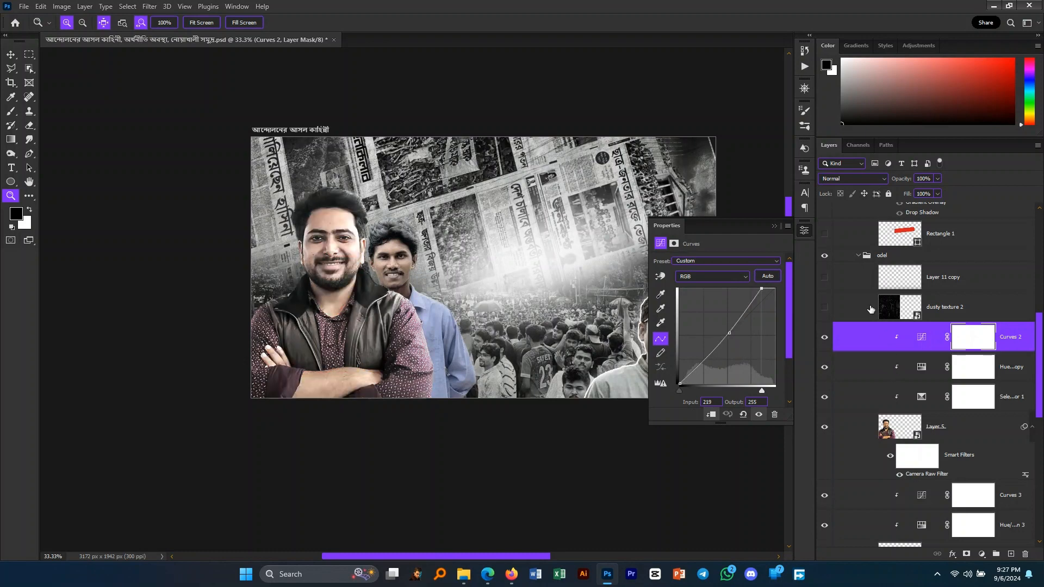
pyautogui.click(804, 231)
# Step: Show the dusty texture 2 layer above the portraits and review its blend mode and opacity
pyautogui.scroll(2, 852, 330)
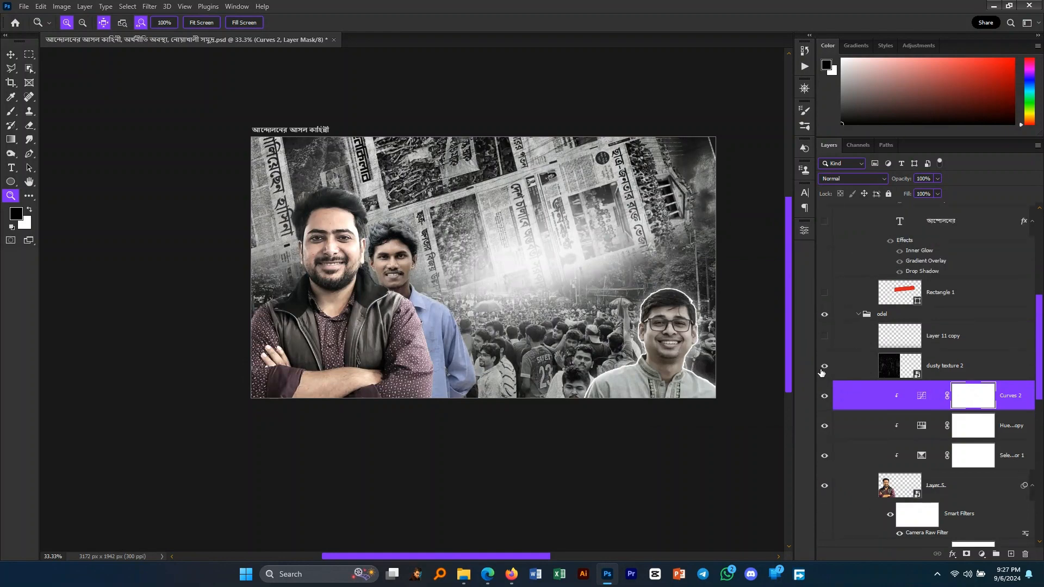
pyautogui.click(859, 371)
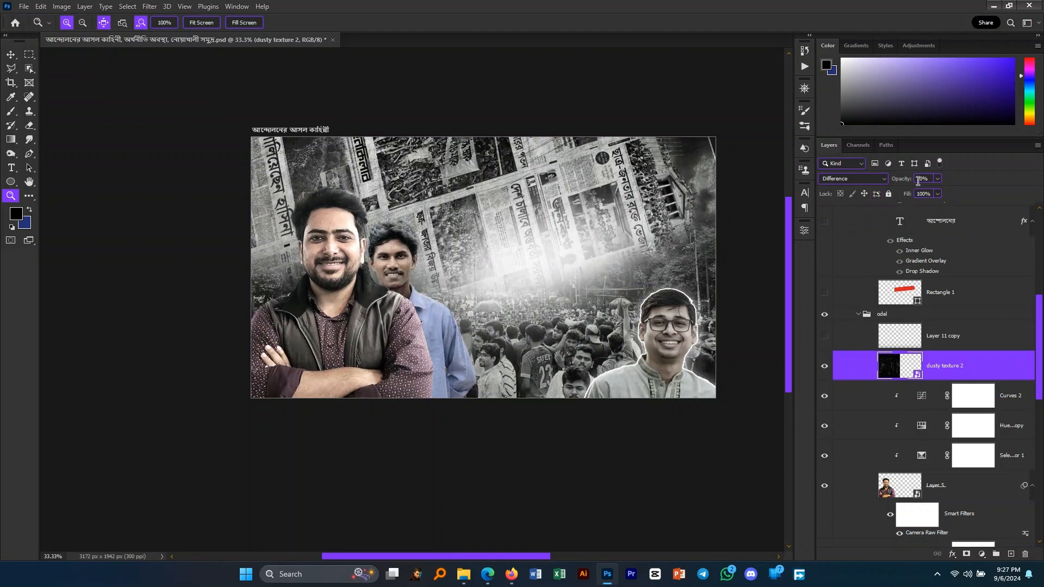
# Step: Show Layer 11 copy and add a dark linear gradient on it, rising from below the canvas toward the middle of the image
pyautogui.scroll(3, 898, 394)
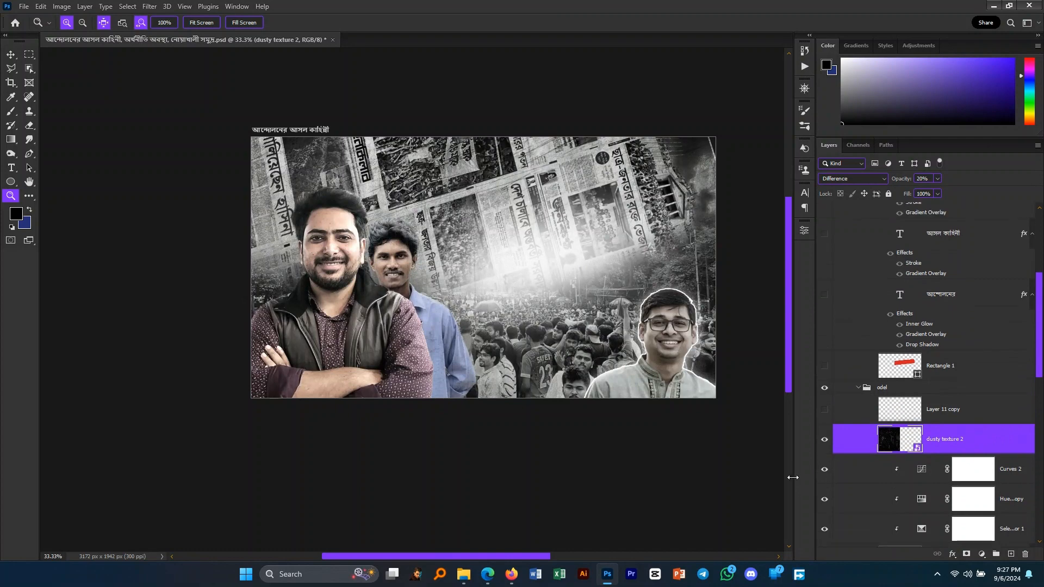
pyautogui.click(825, 410)
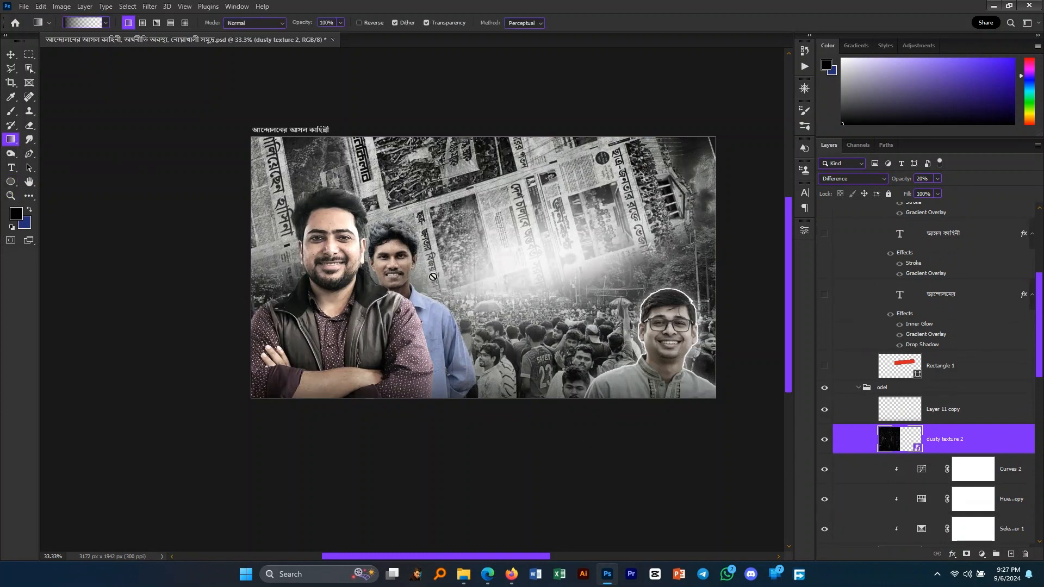
pyautogui.click(904, 414)
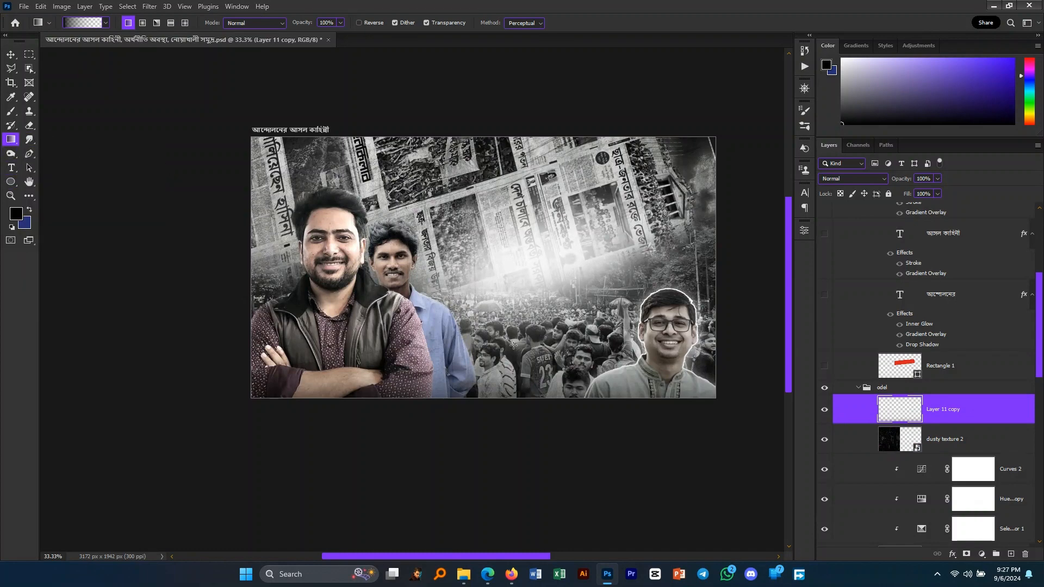
pyautogui.moveTo(485, 480); pyautogui.dragTo(483, 253)
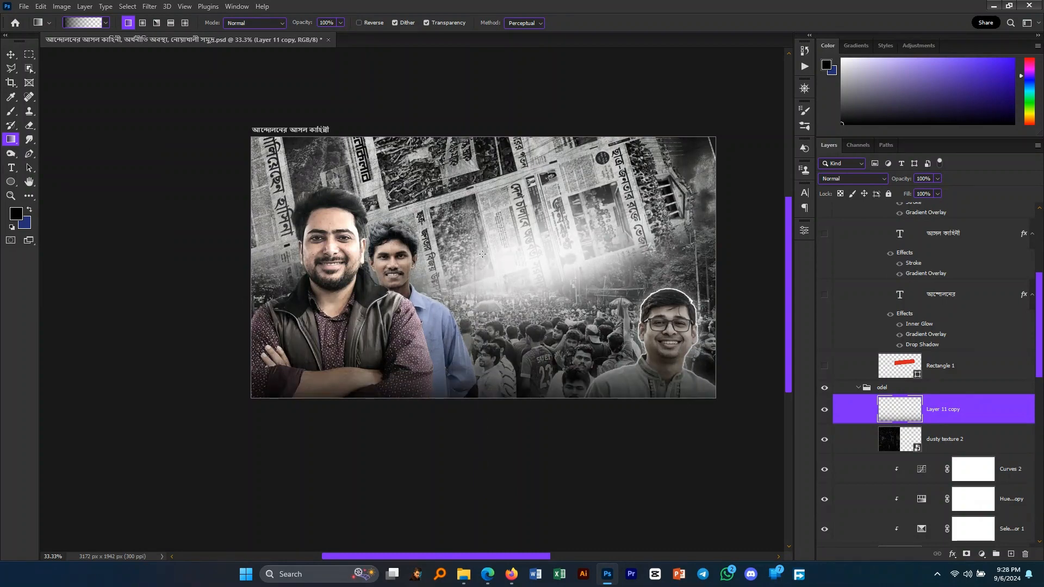
# Step: Show the red Rectangle 1 shape that backs the headline and review its blend mode
pyautogui.click(884, 373)
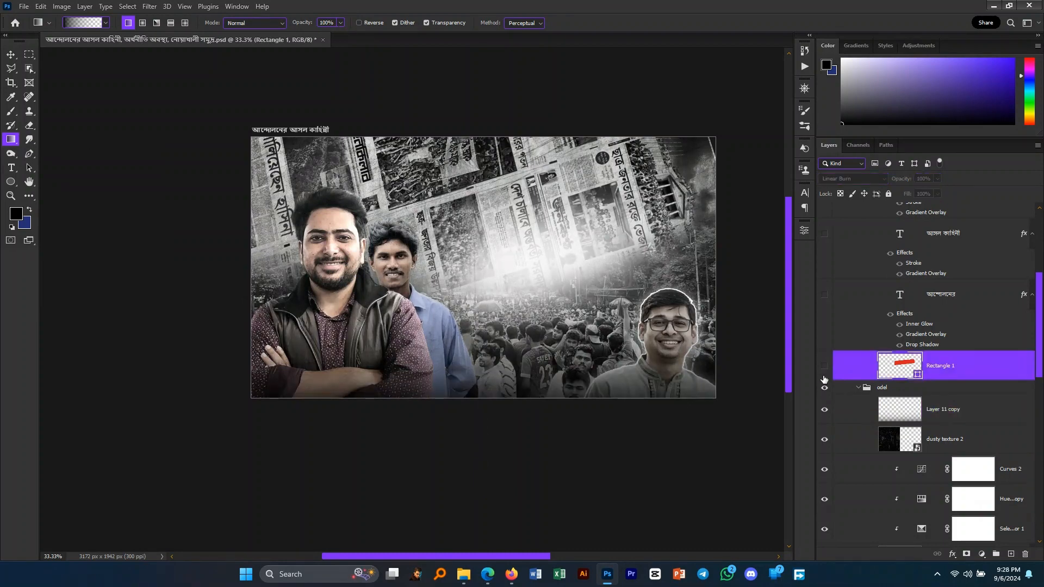
pyautogui.click(825, 367)
pyautogui.scroll(2, 636, 360)
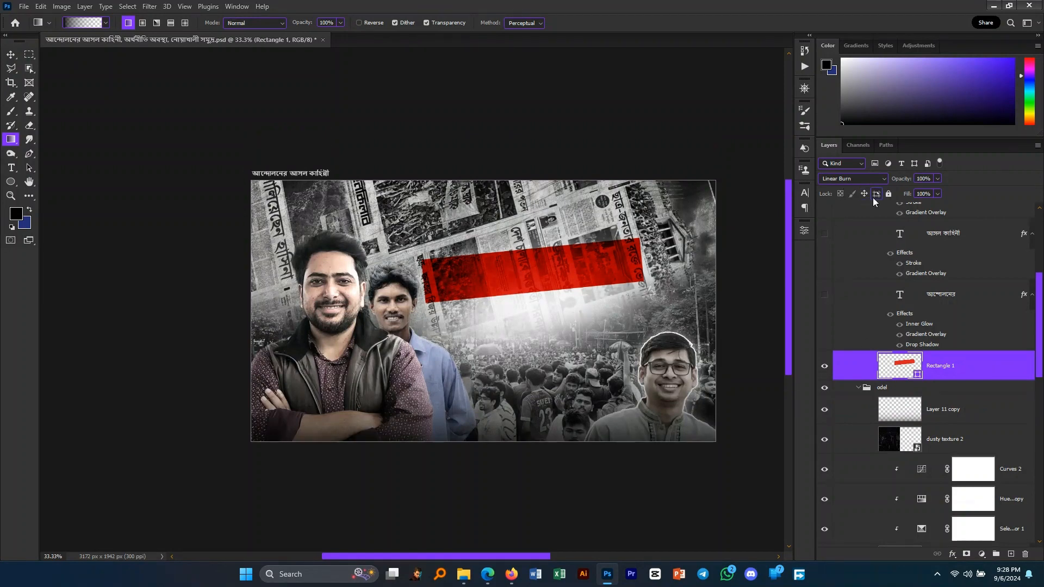
# Step: Show the আন্দোলনের headline text layer and review the Inner Glow settings in its layer style
pyautogui.scroll(1, 877, 329)
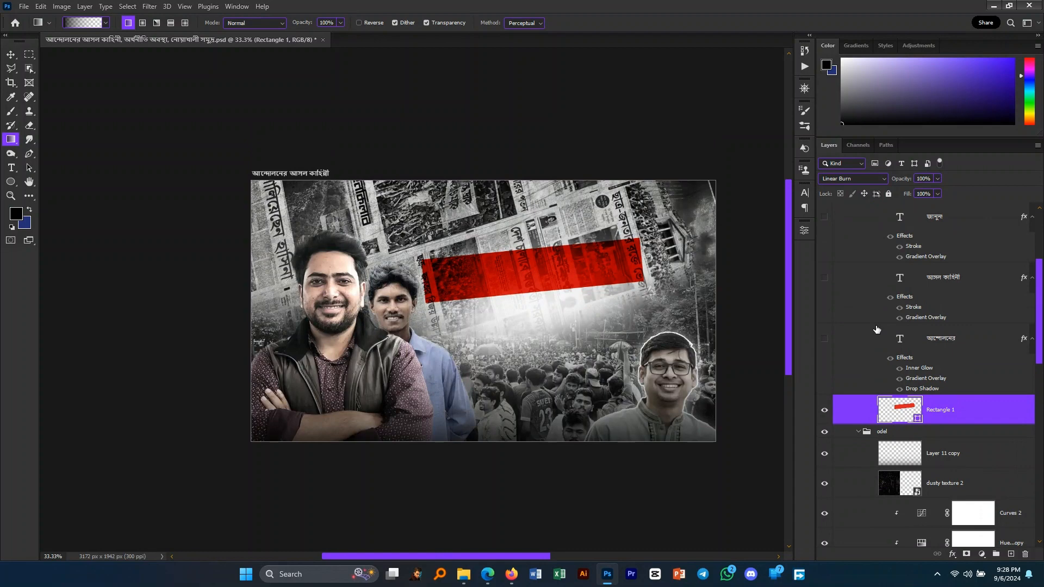
pyautogui.scroll(2, 876, 330)
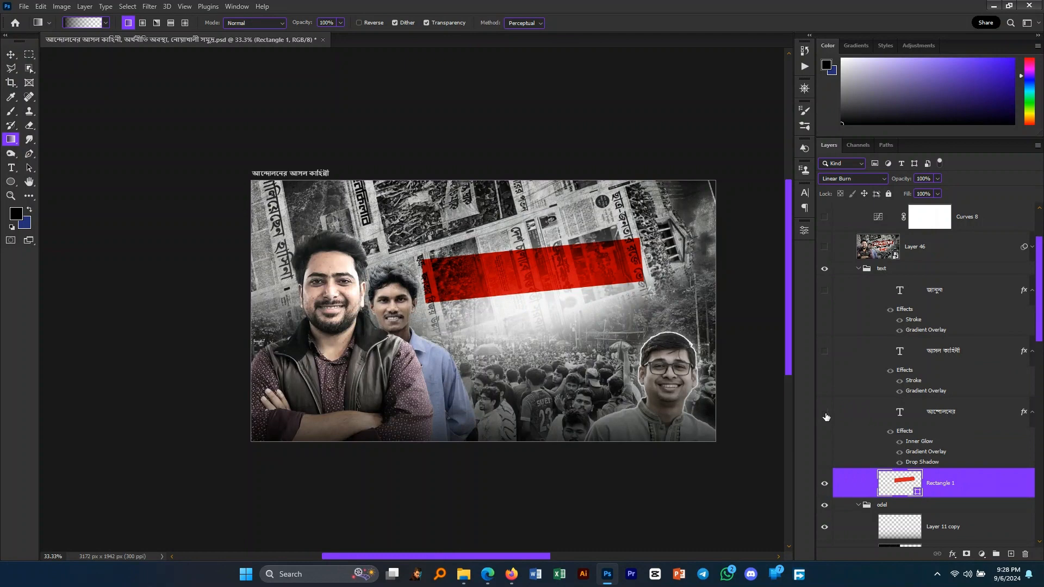
pyautogui.click(825, 413)
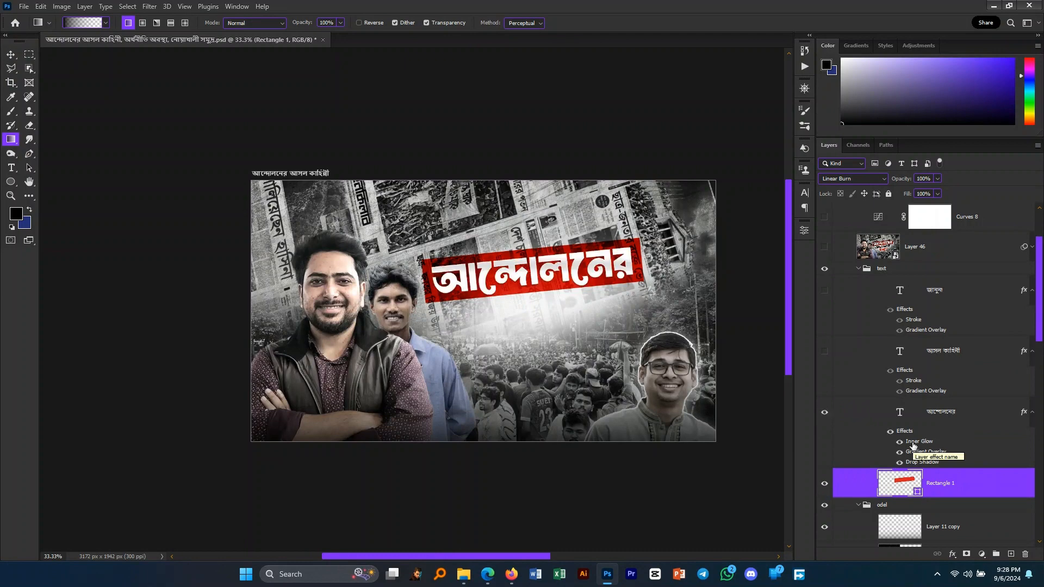
pyautogui.click(976, 413)
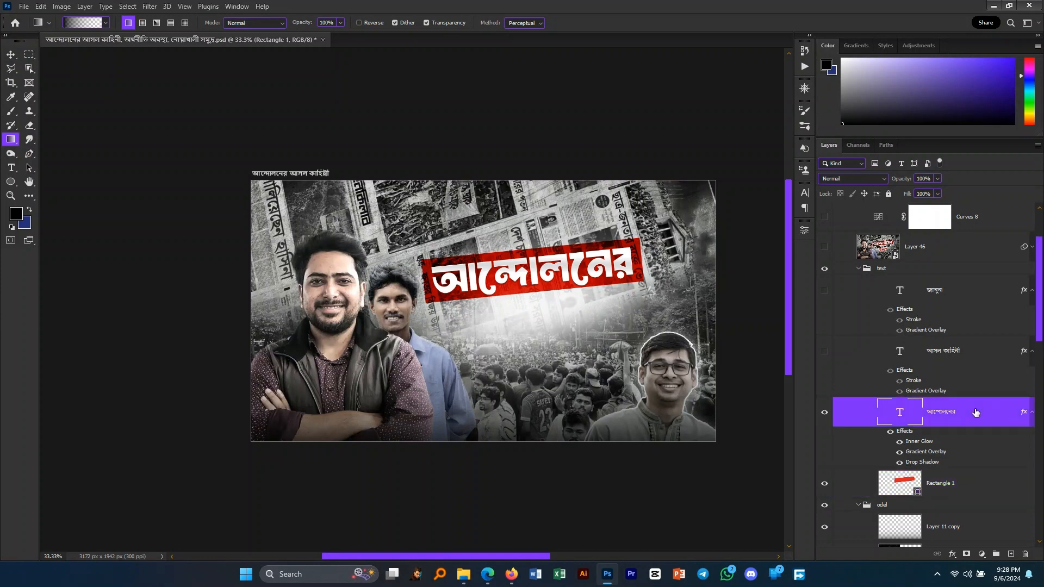
pyautogui.doubleClick(976, 413)
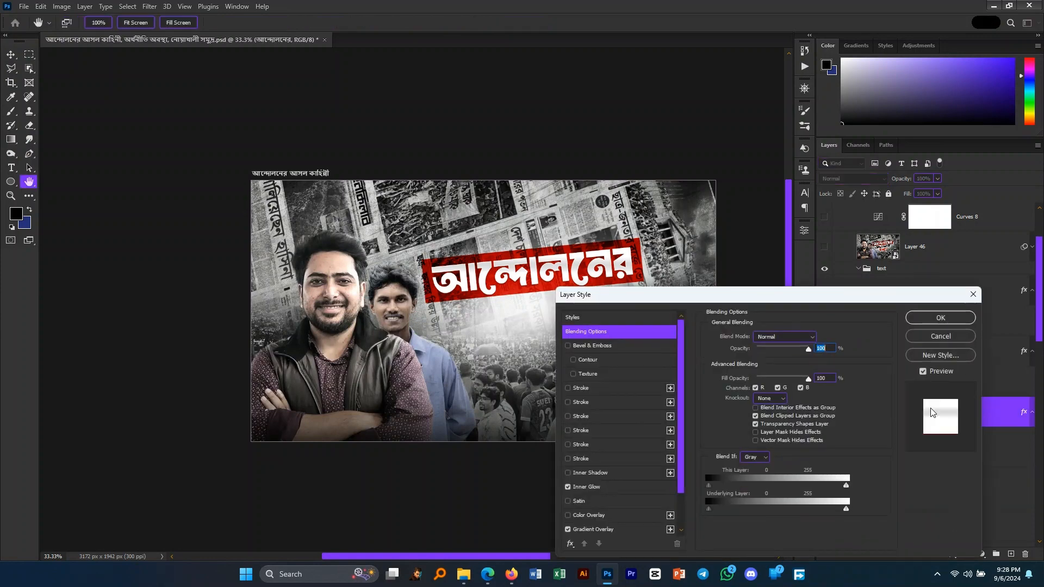
pyautogui.click(591, 492)
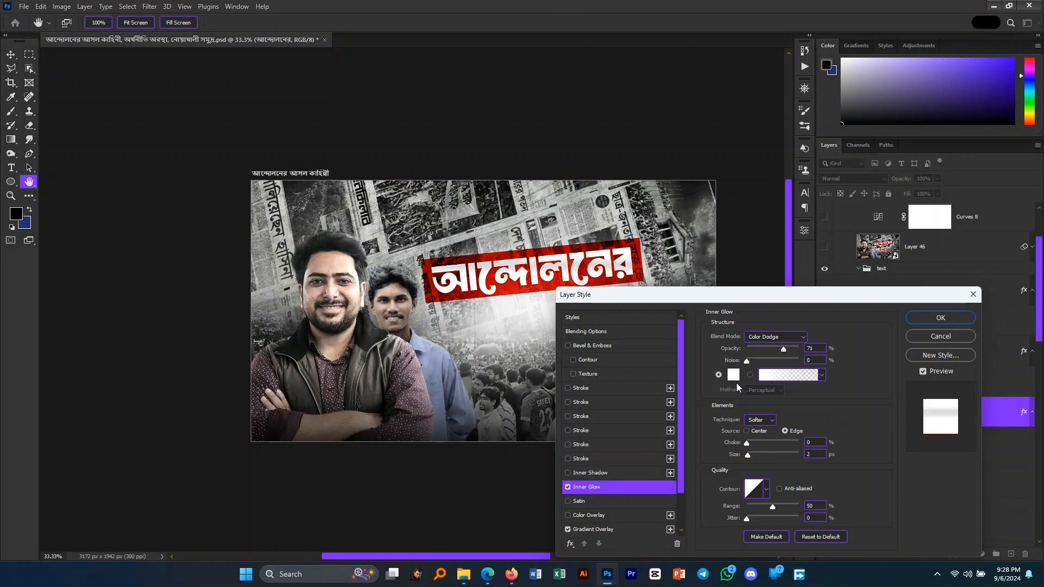
pyautogui.scroll(-1, 737, 382)
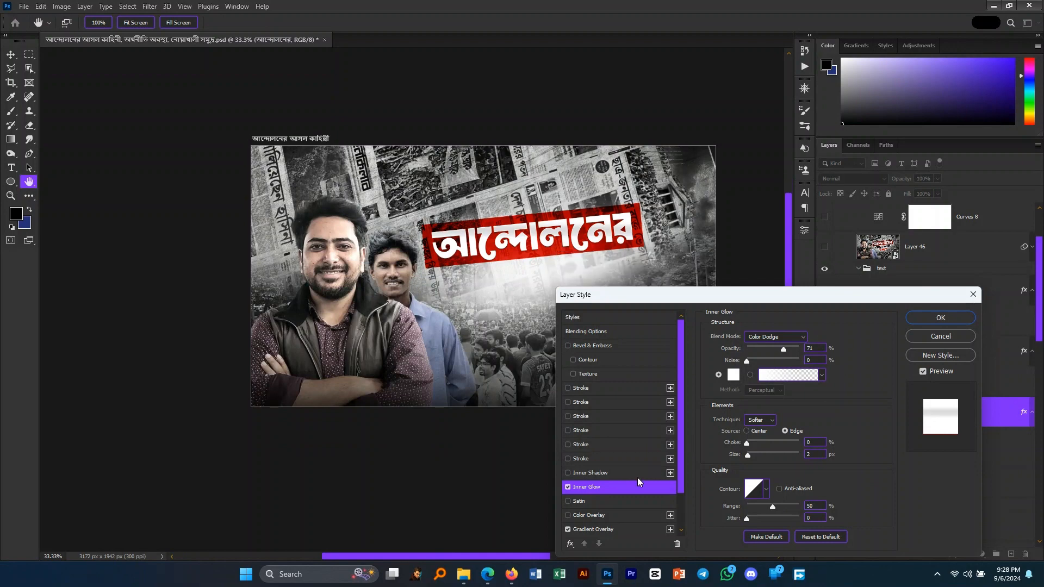
# Step: Review the headline's Gradient Overlay settings and the color of the gradient's middle stop, leaving the gradient as it is
pyautogui.click(593, 530)
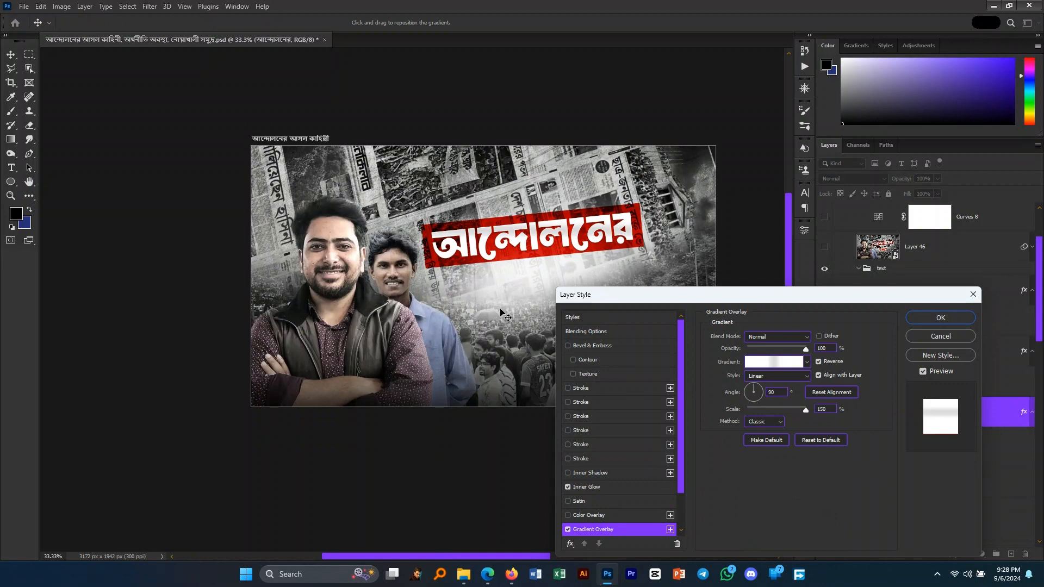
pyautogui.click(773, 363)
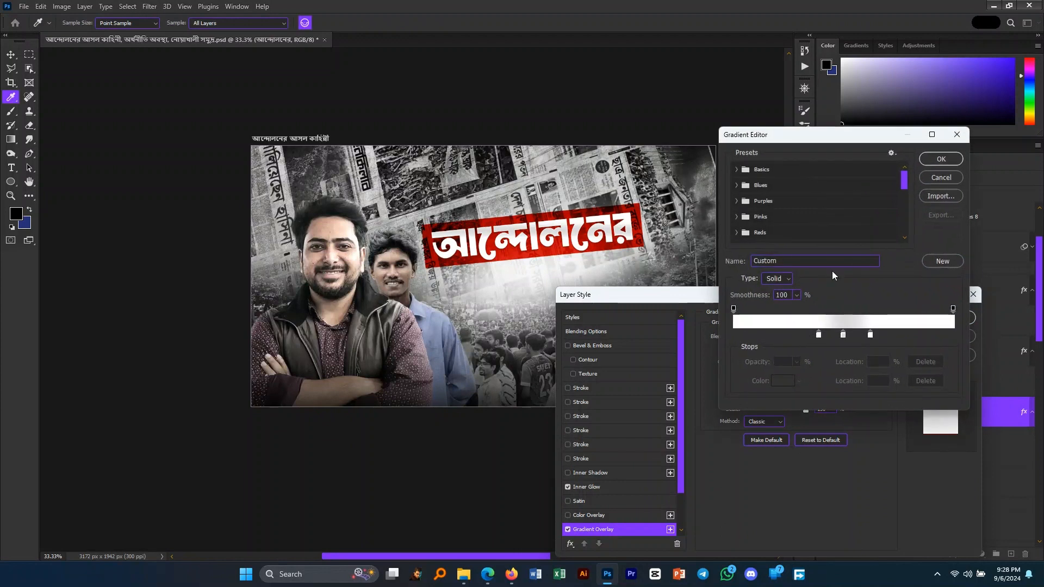
pyautogui.click(843, 335)
pyautogui.doubleClick(844, 335)
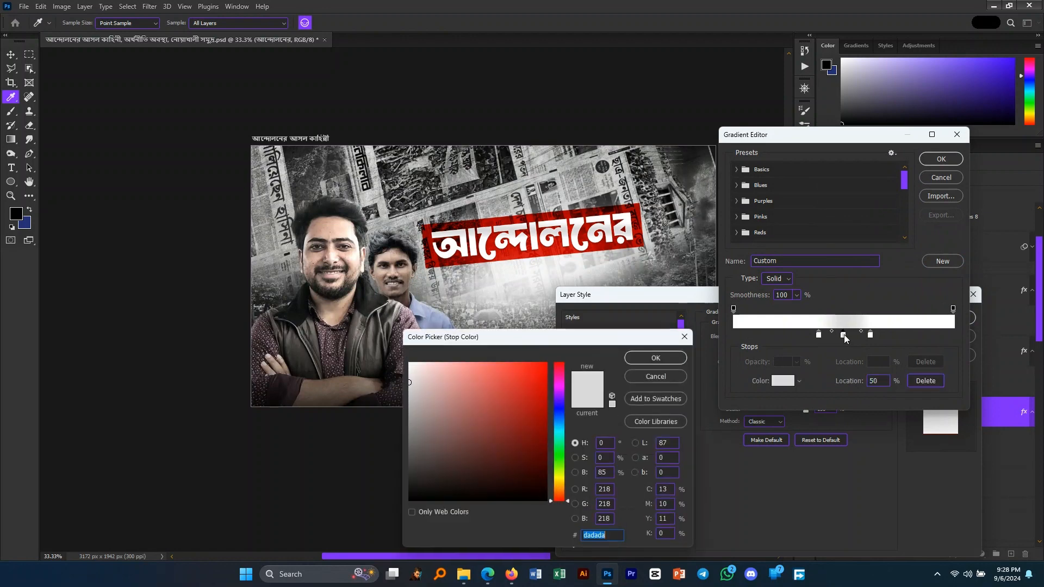
pyautogui.click(667, 374)
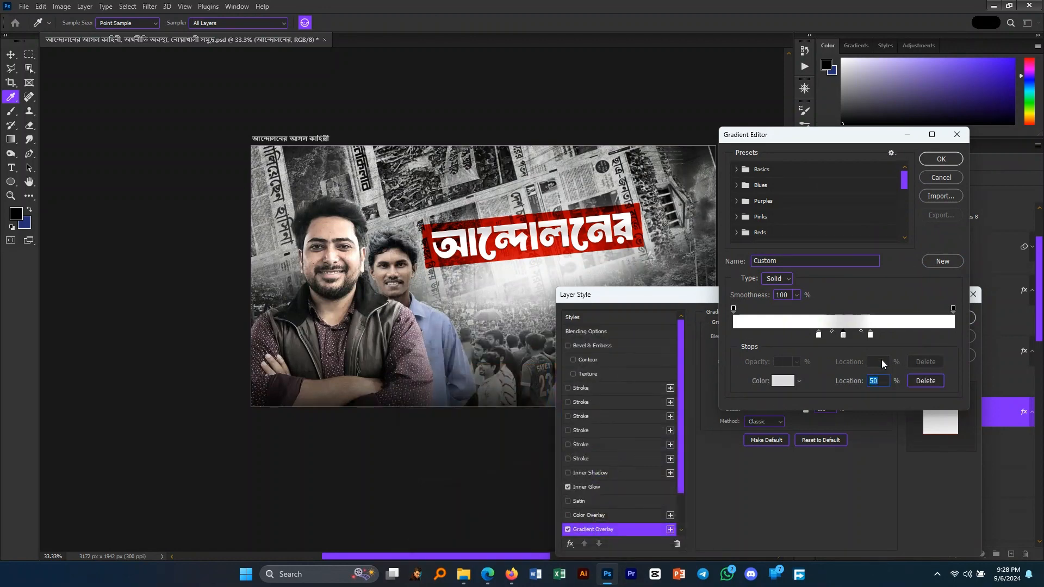
pyautogui.click(949, 161)
# Step: Review the headline's Drop Shadow settings and close its layer style
pyautogui.scroll(-2, 653, 426)
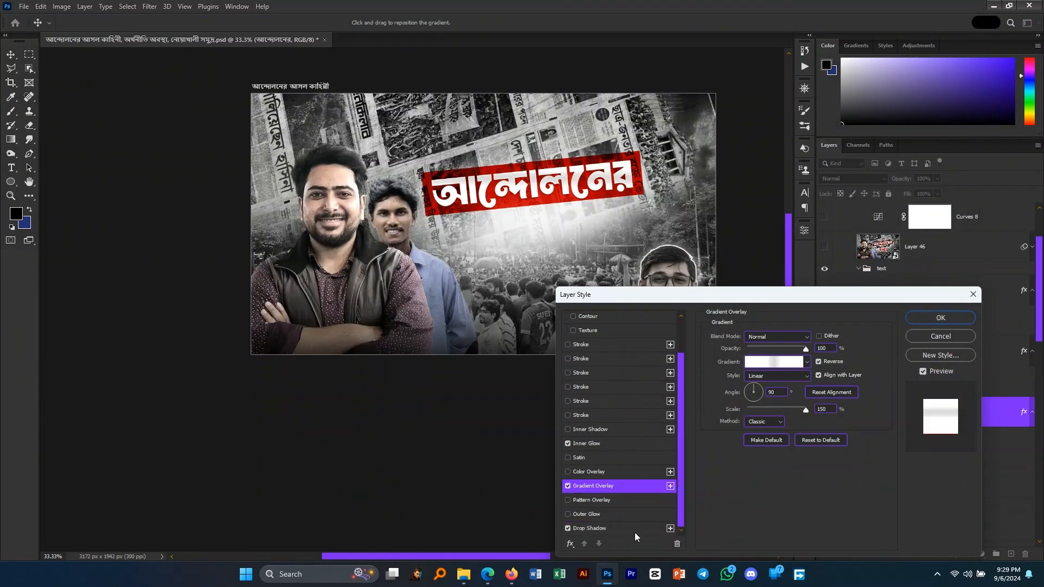
pyautogui.click(618, 528)
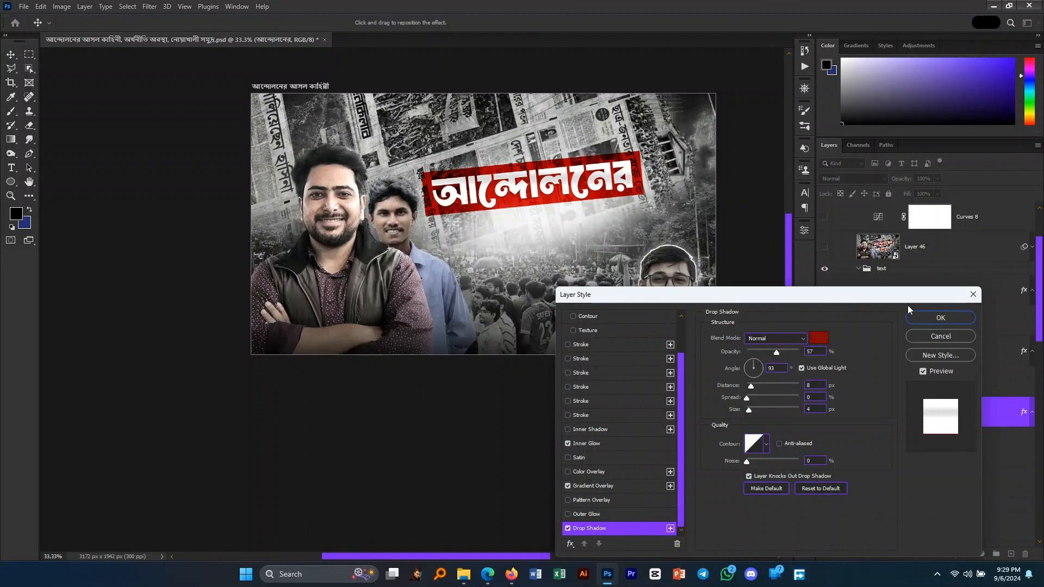
pyautogui.click(941, 318)
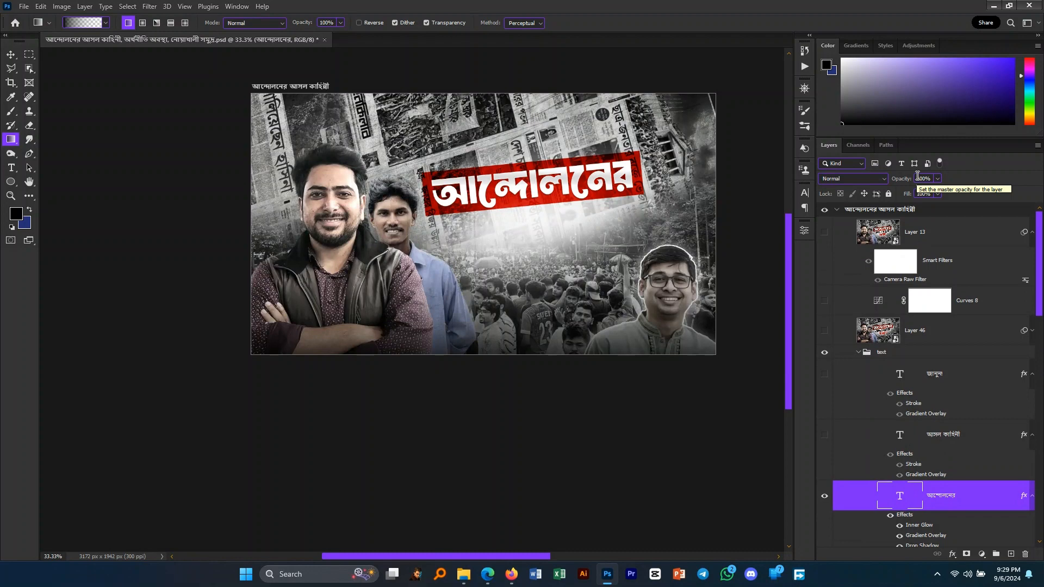
# Step: Show the আসল কাহিনী text layer and toggle its Stroke effect off and on to compare
pyautogui.click(825, 435)
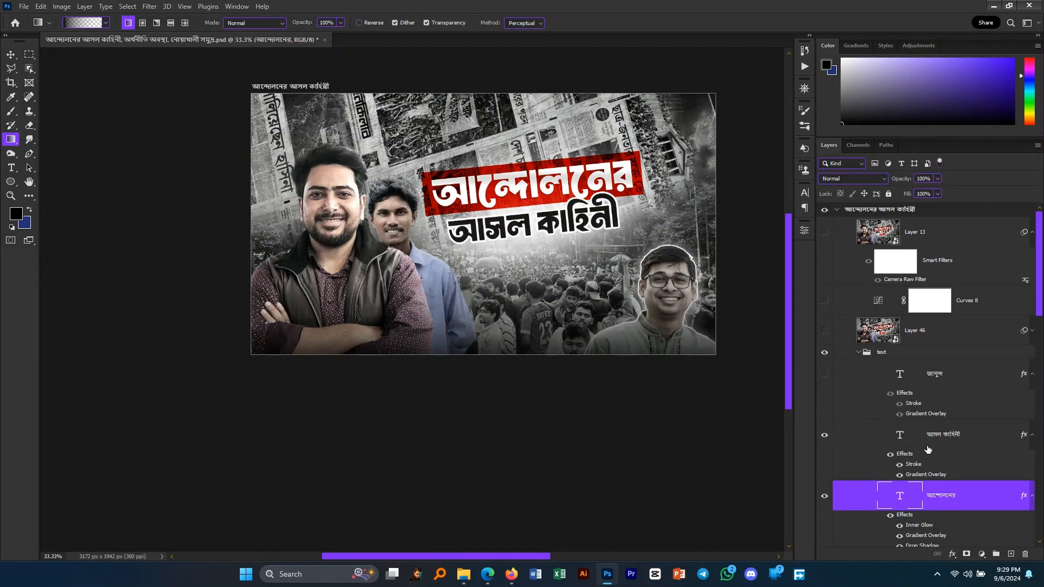
pyautogui.click(900, 465)
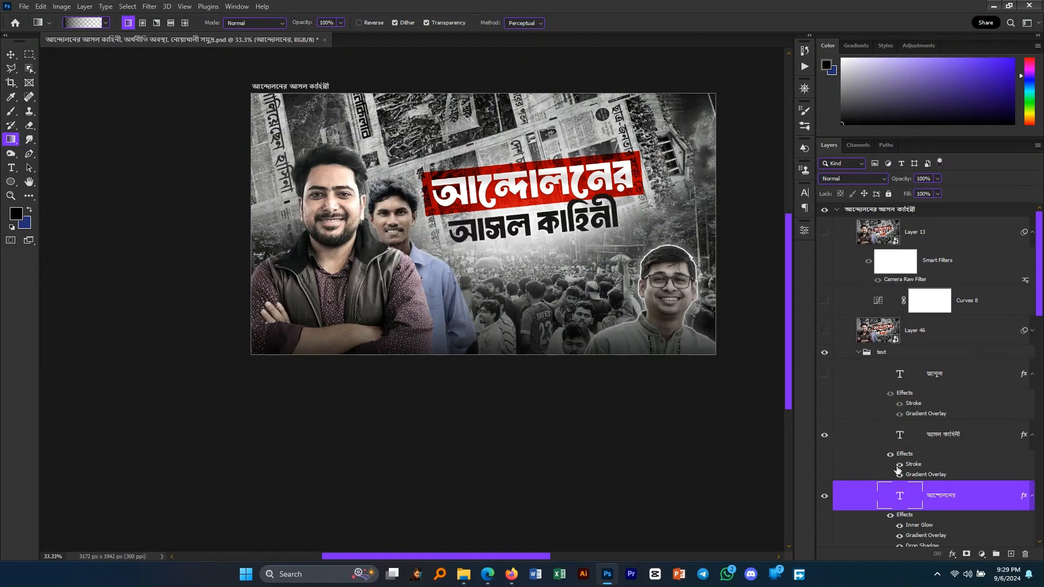
pyautogui.click(900, 465)
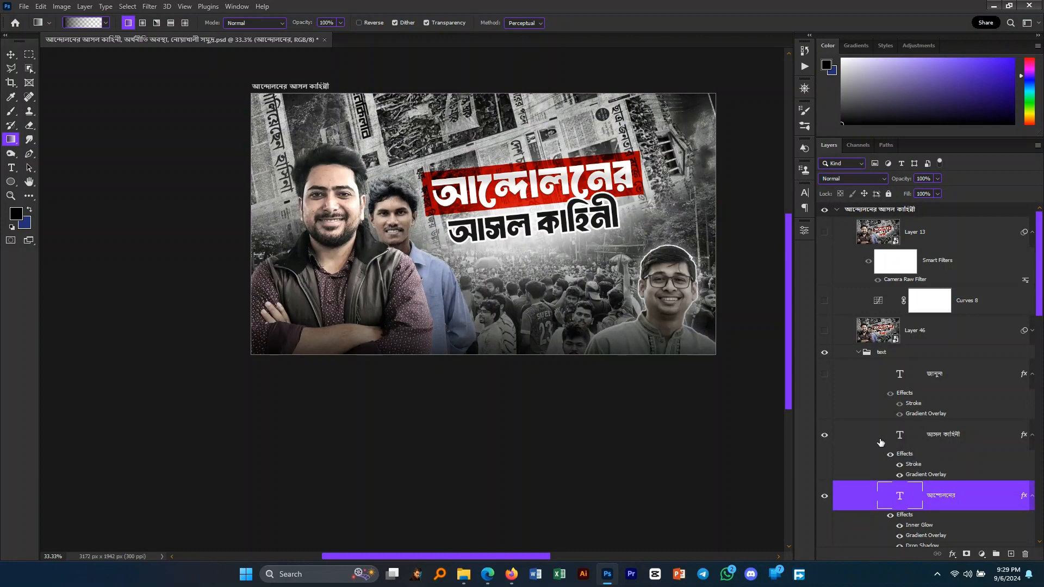
# Step: Select the জানুন text layer in the text group and show it beneath the other headline lines
pyautogui.scroll(2, 596, 265)
pyautogui.scroll(1, 596, 266)
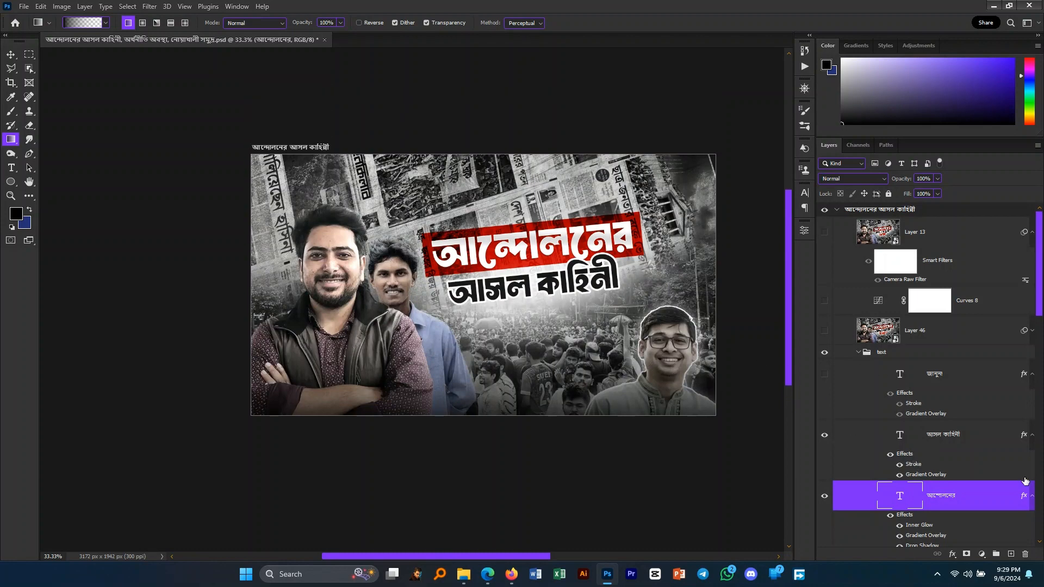
pyautogui.click(882, 381)
pyautogui.click(824, 375)
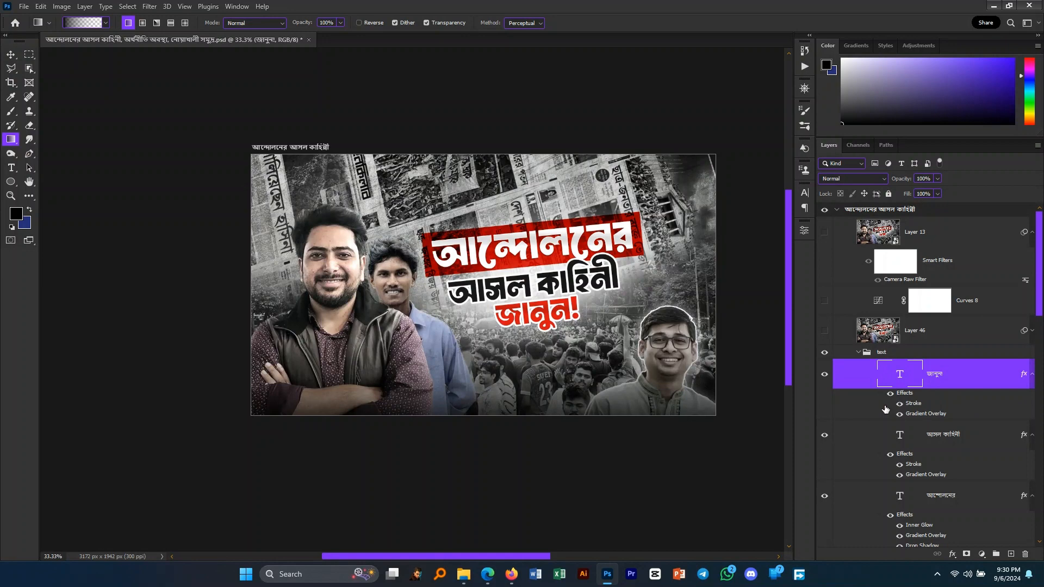
# Step: Open Layer 13's Camera Raw Filter for editing and set the basic Contrast to +13
pyautogui.click(932, 282)
pyautogui.doubleClick(932, 283)
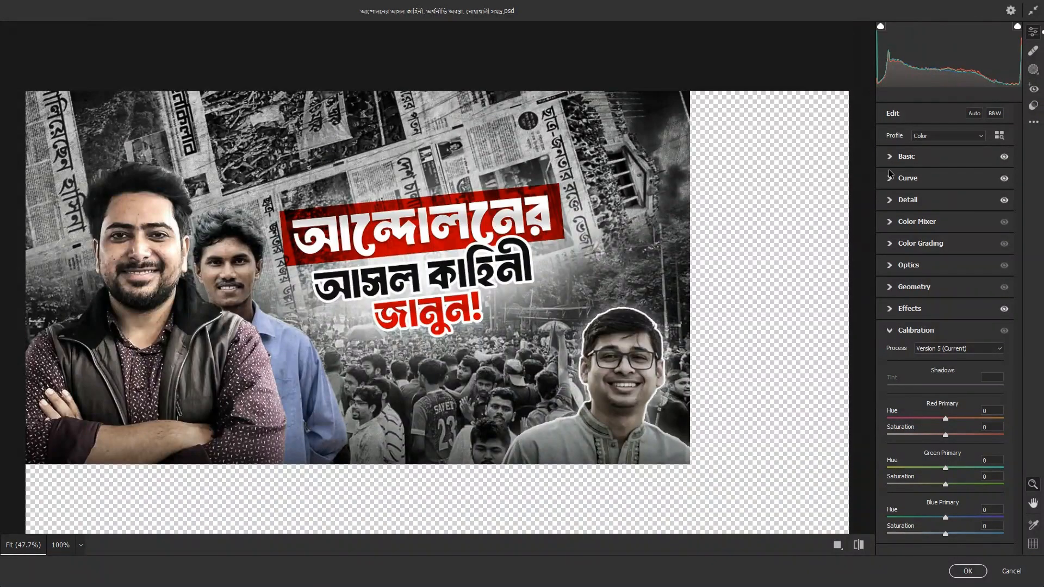
pyautogui.click(905, 158)
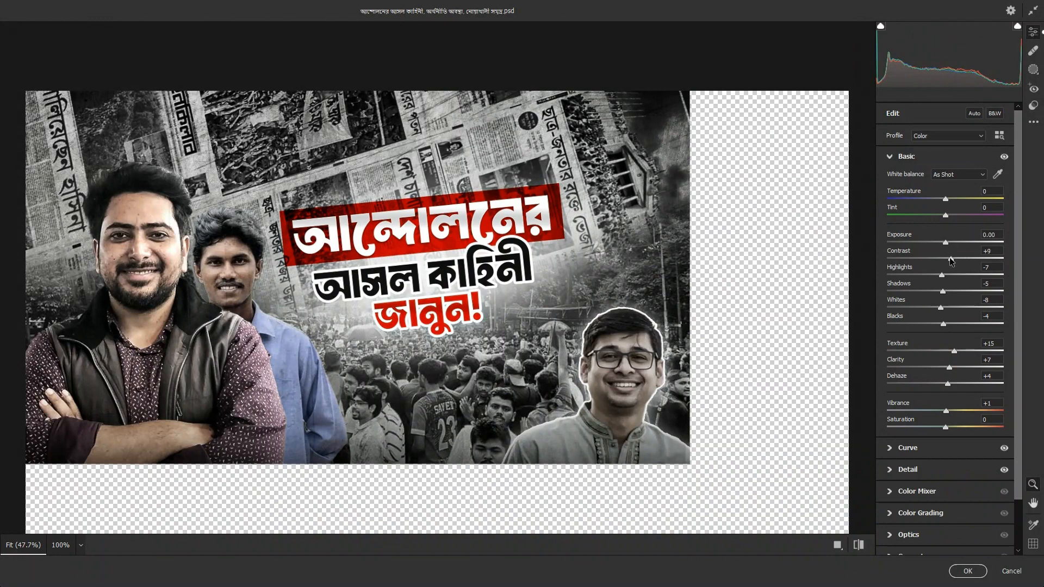
pyautogui.moveTo(959, 259); pyautogui.dragTo(954, 256)
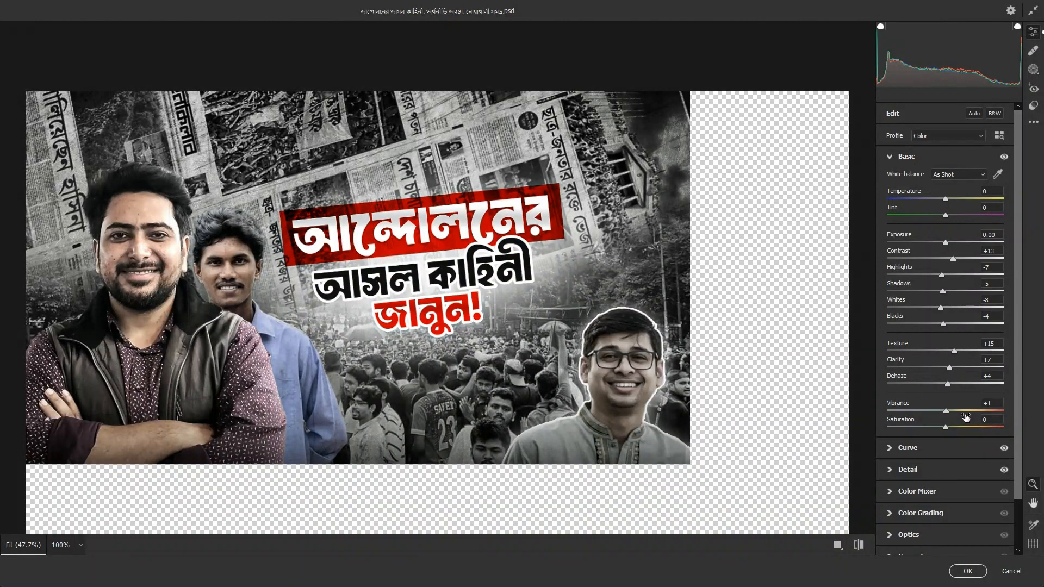
# Step: Review the filter's Curve, Detail, Color Mixer and Color Grading settings, including the midtones wheel
pyautogui.click(919, 448)
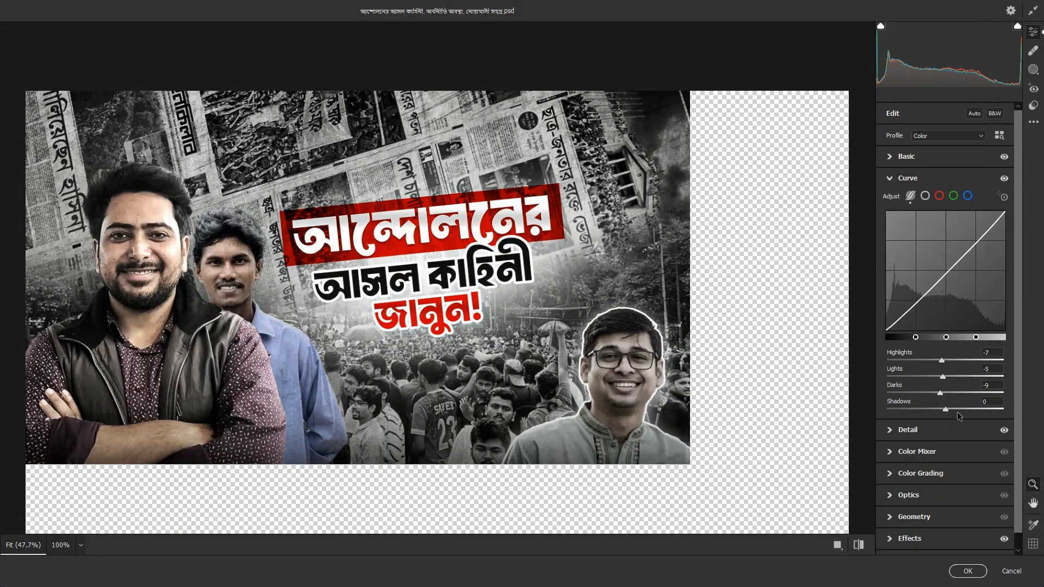
pyautogui.click(916, 430)
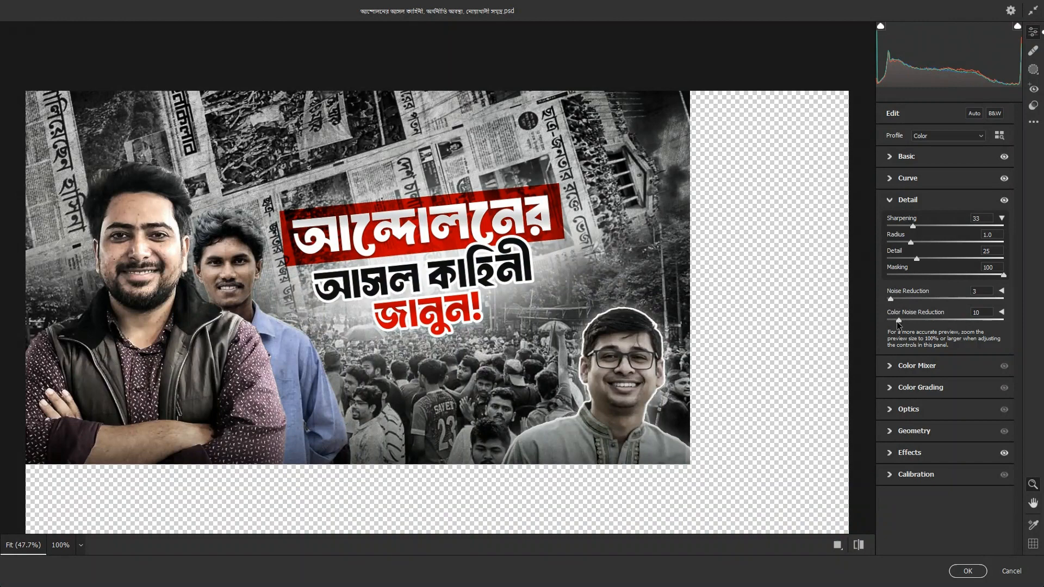
pyautogui.click(905, 366)
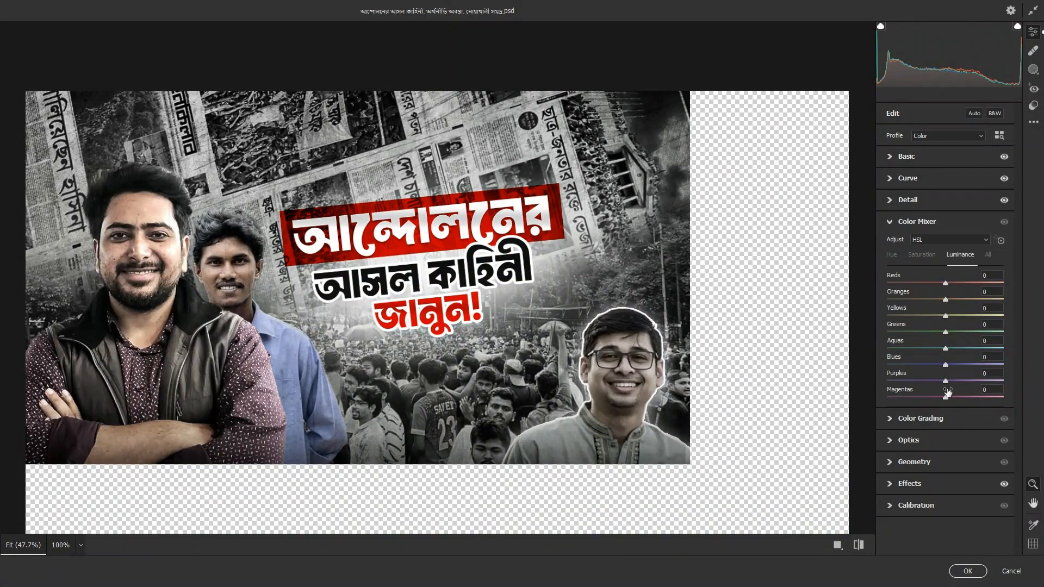
pyautogui.click(935, 419)
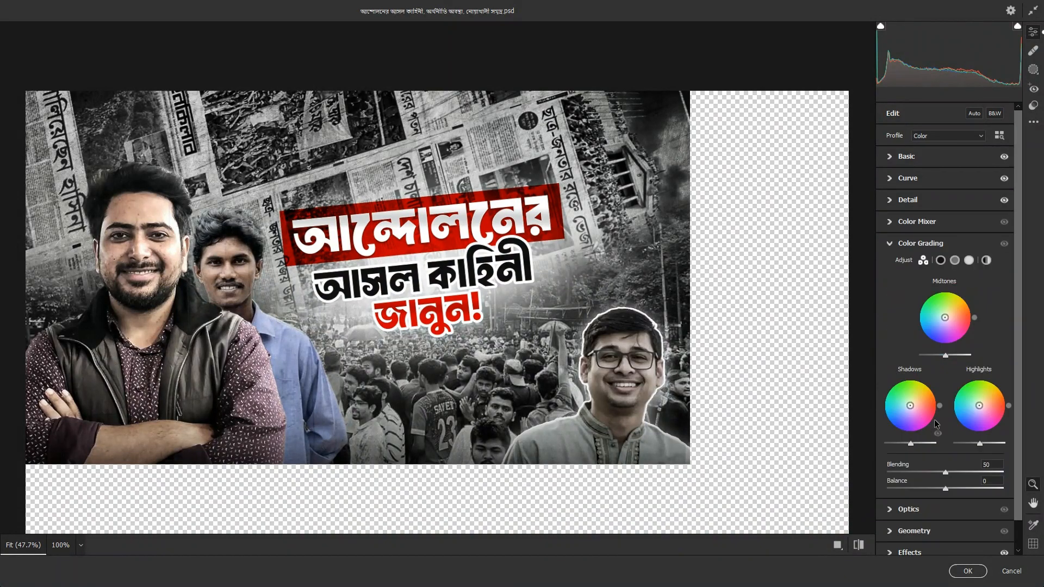
pyautogui.click(976, 318)
# Step: Check the Optics and Effects settings and apply the Camera Raw filter to Layer 13
pyautogui.click(936, 510)
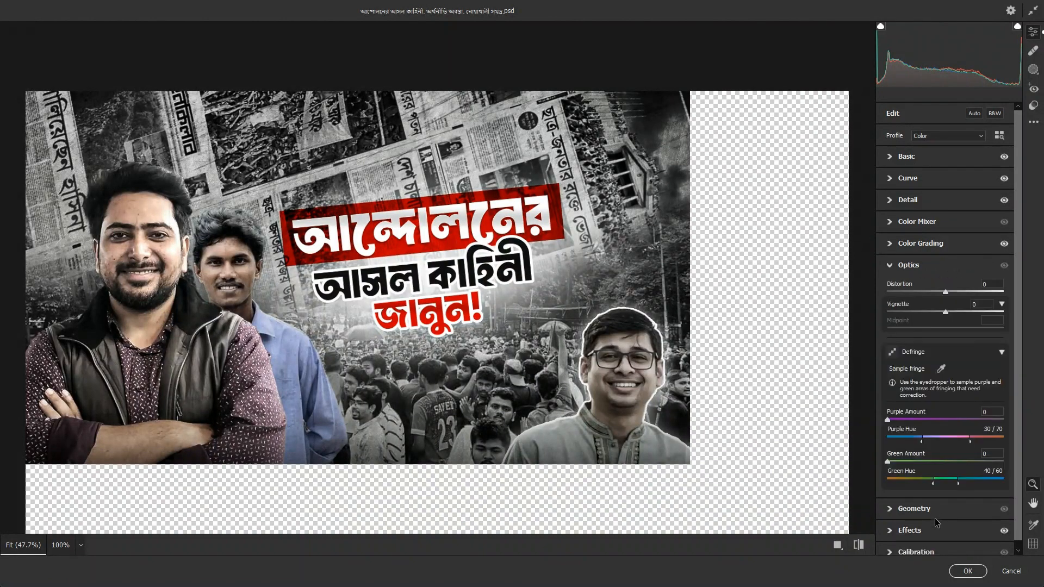
pyautogui.scroll(-1, 931, 533)
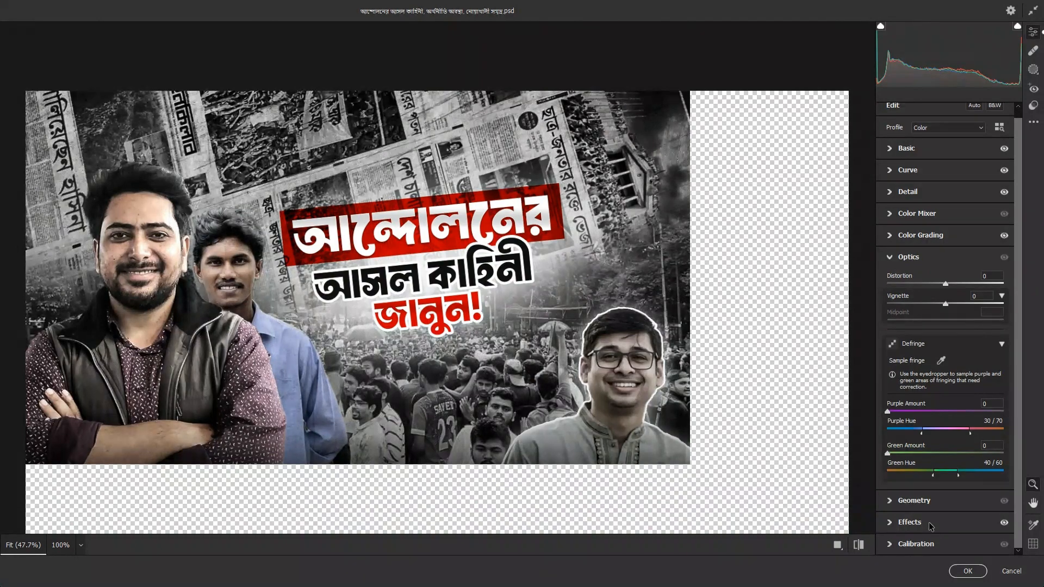
pyautogui.click(930, 522)
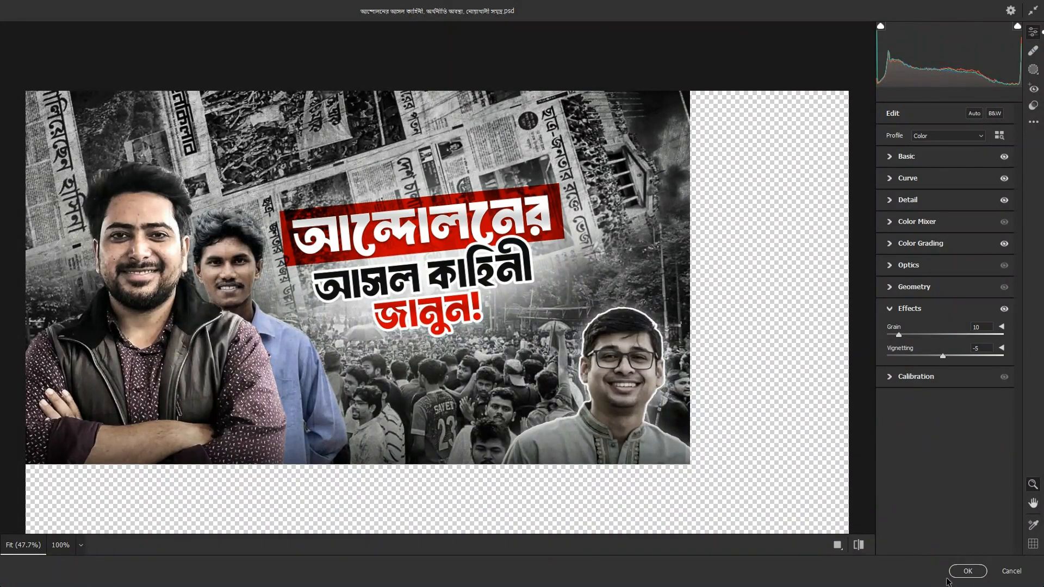
pyautogui.click(967, 572)
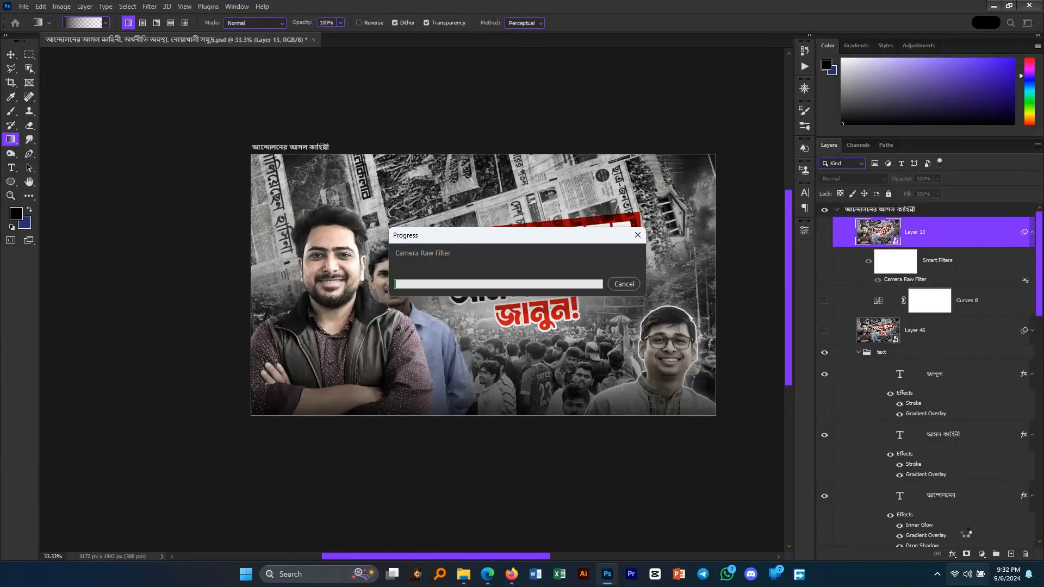
# Step: Show Layer 46 and the Curves 8 adjustment above it, and review the adjustment's curve
pyautogui.click(825, 330)
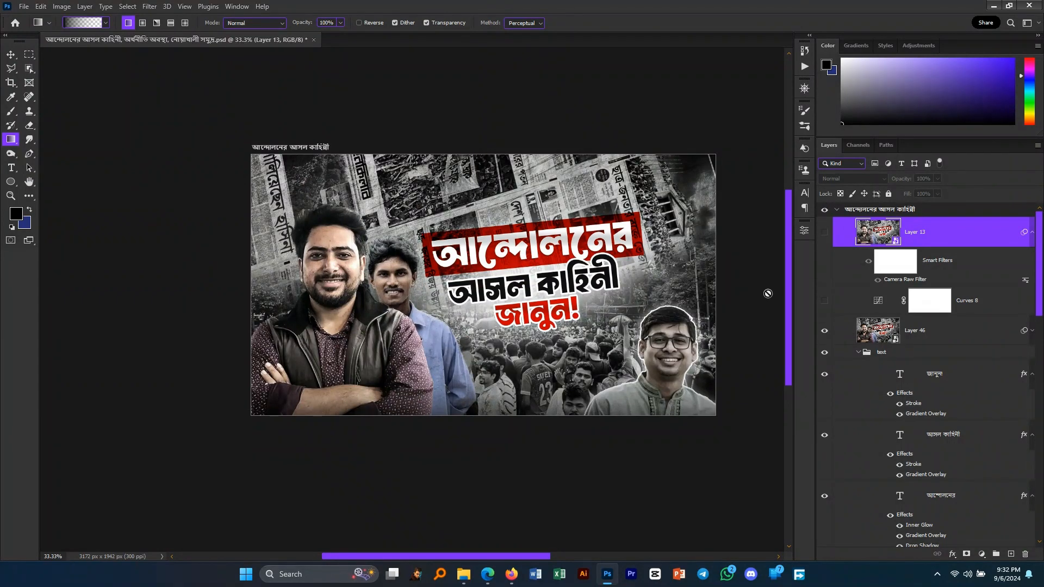
pyautogui.doubleClick(879, 306)
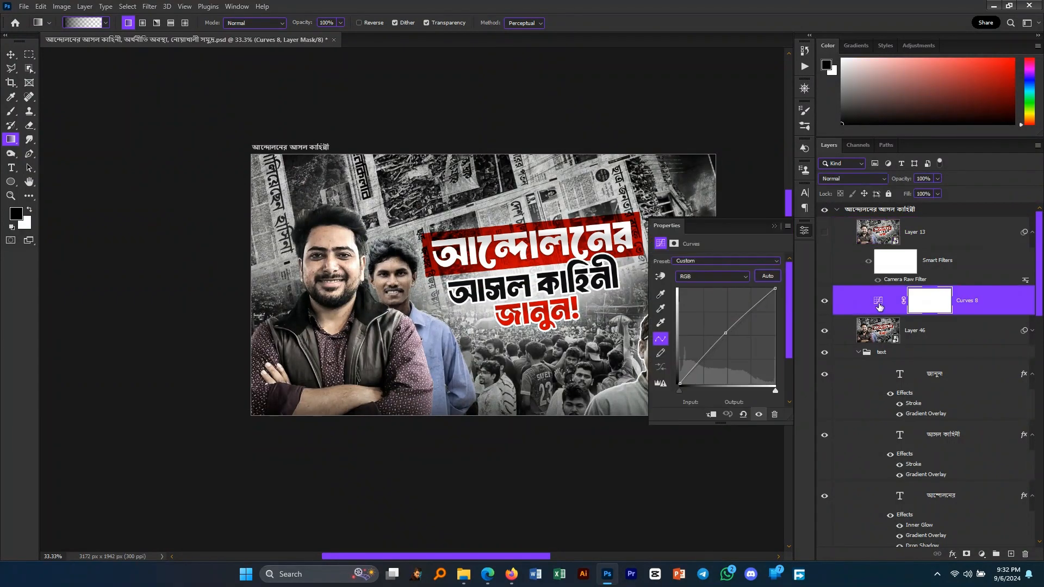
pyautogui.keyDown('ctrl'); pyautogui.click(546, 291); pyautogui.keyUp('ctrl')
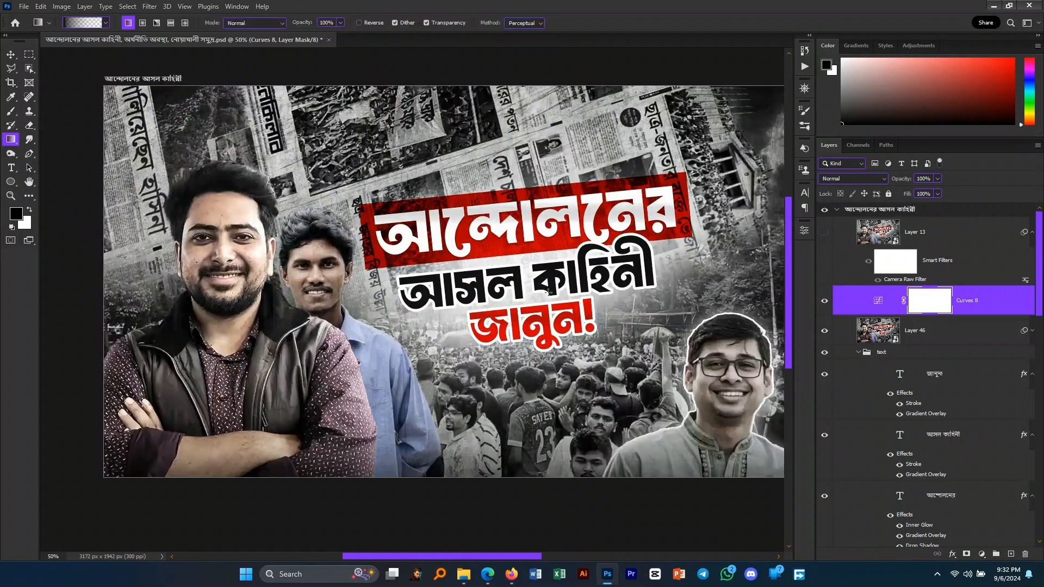
pyautogui.moveTo(551, 295); pyautogui.dragTo(525, 296)
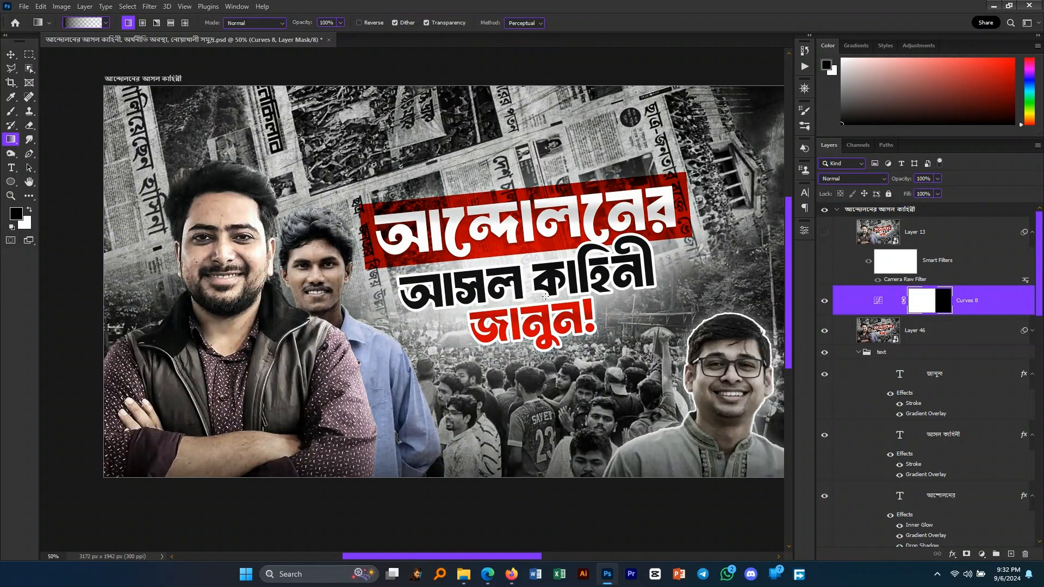
pyautogui.hotkey('ctrl', 'z')
pyautogui.keyDown('ctrl'); pyautogui.keyDown('alt'); pyautogui.click(608, 282); pyautogui.keyUp('alt'); pyautogui.keyUp('ctrl')
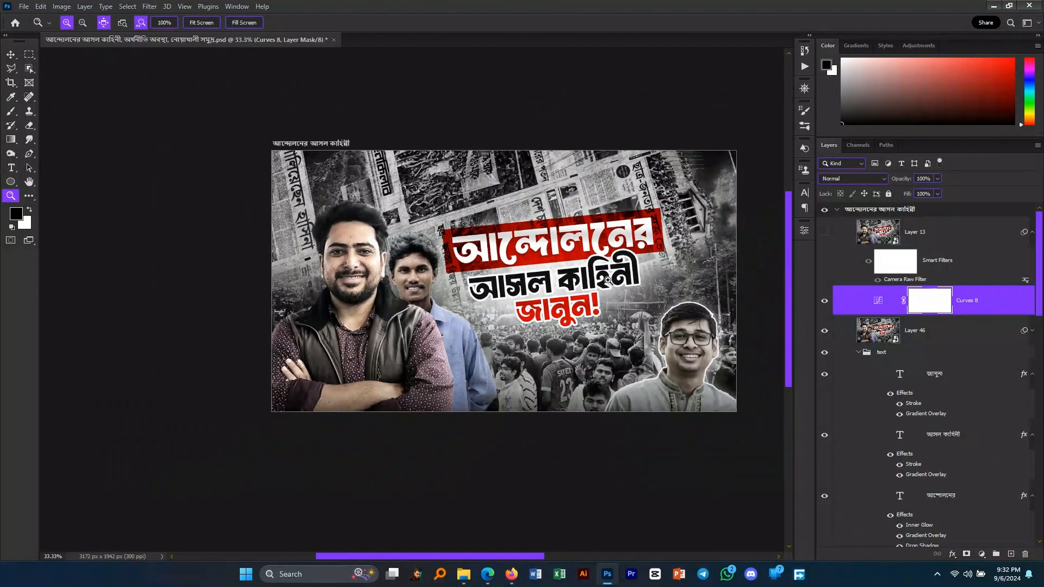